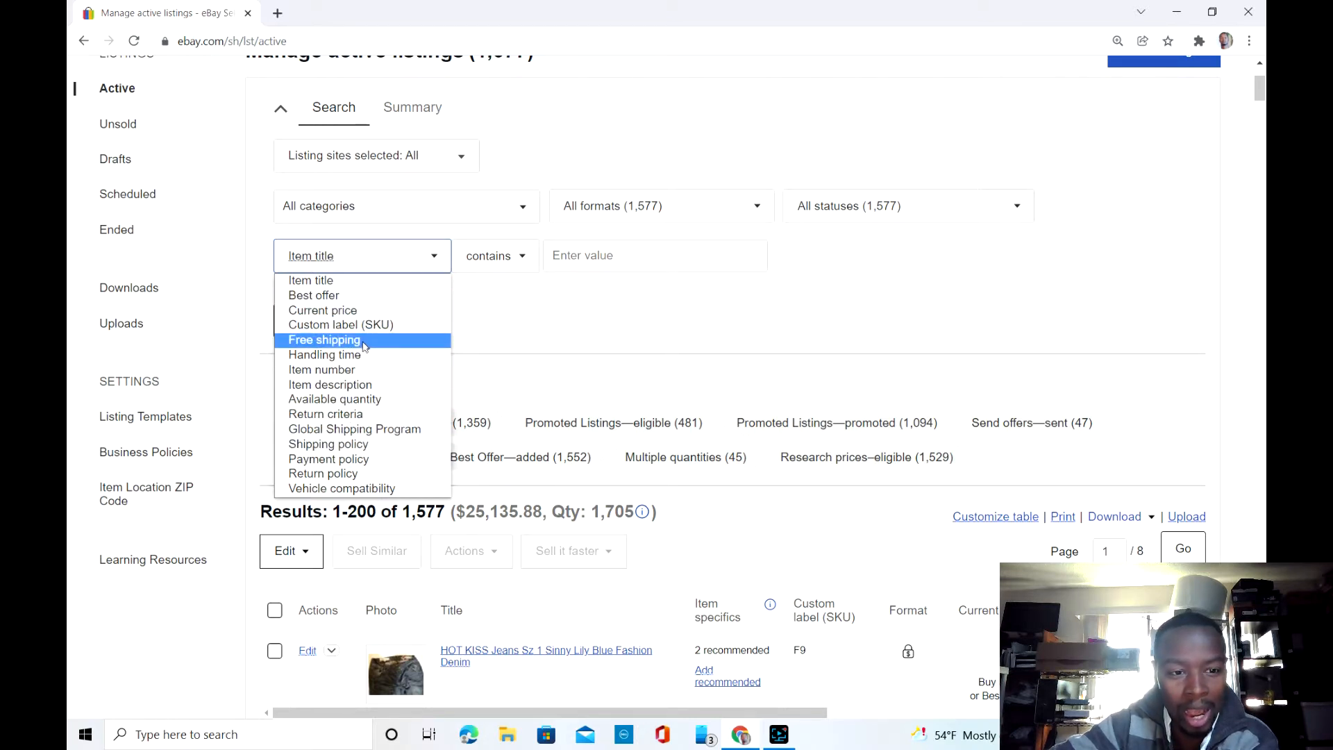
Step: Filter the active listings to shipping policy equal to "Calculated:USPS First Cla(Free),Same business" and run the search
left_click(352, 445)
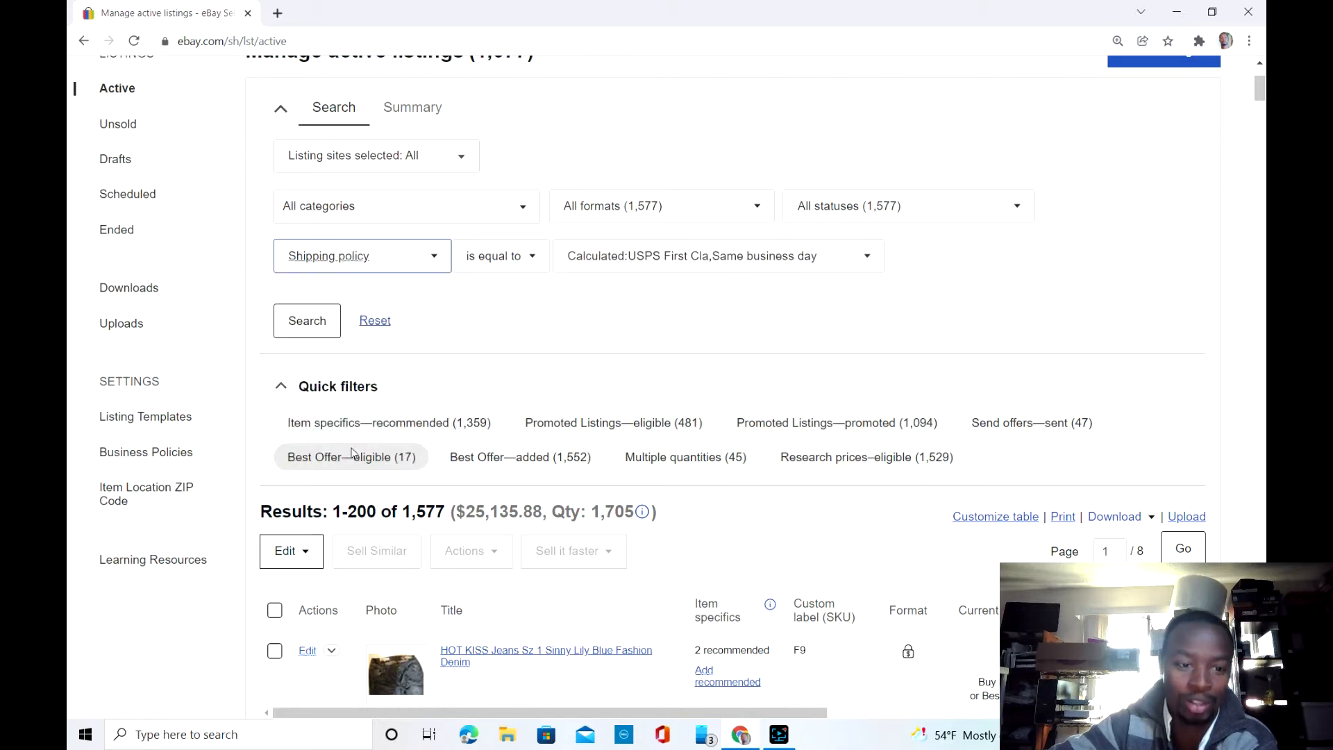
left_click(707, 259)
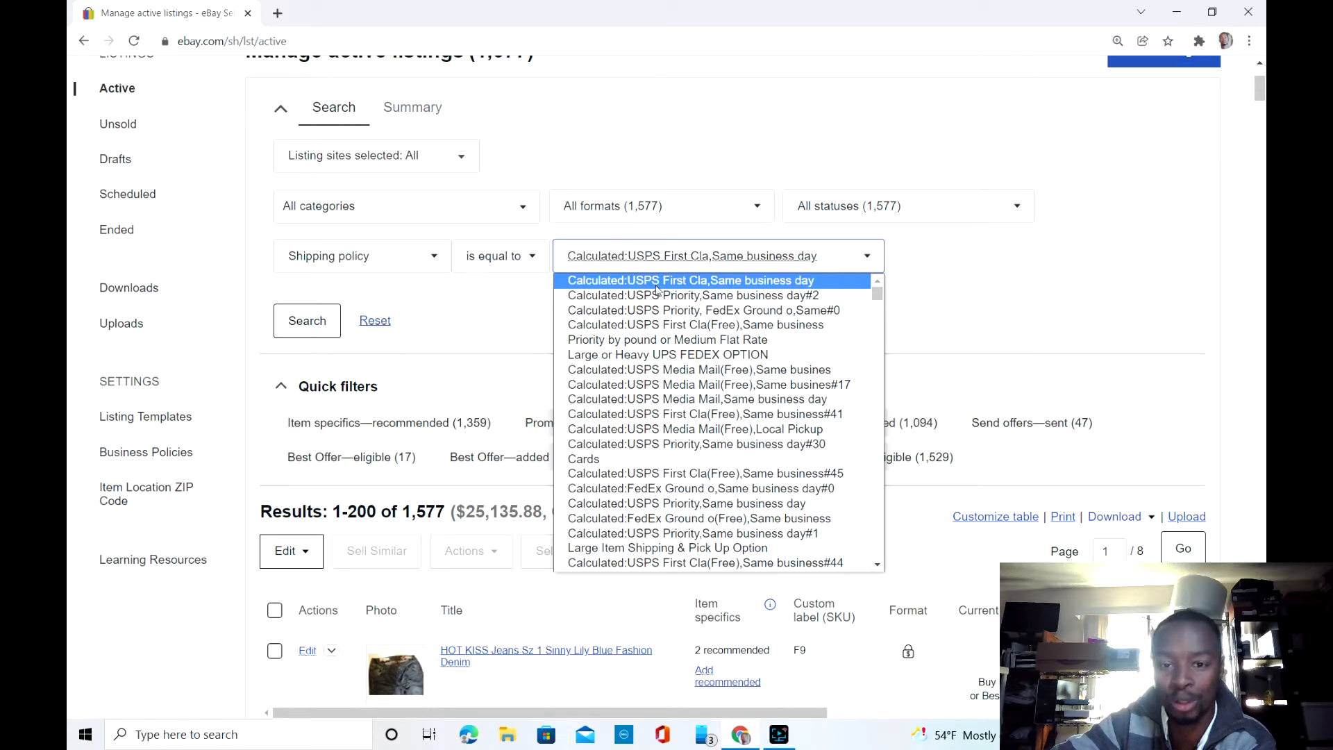
left_click(693, 327)
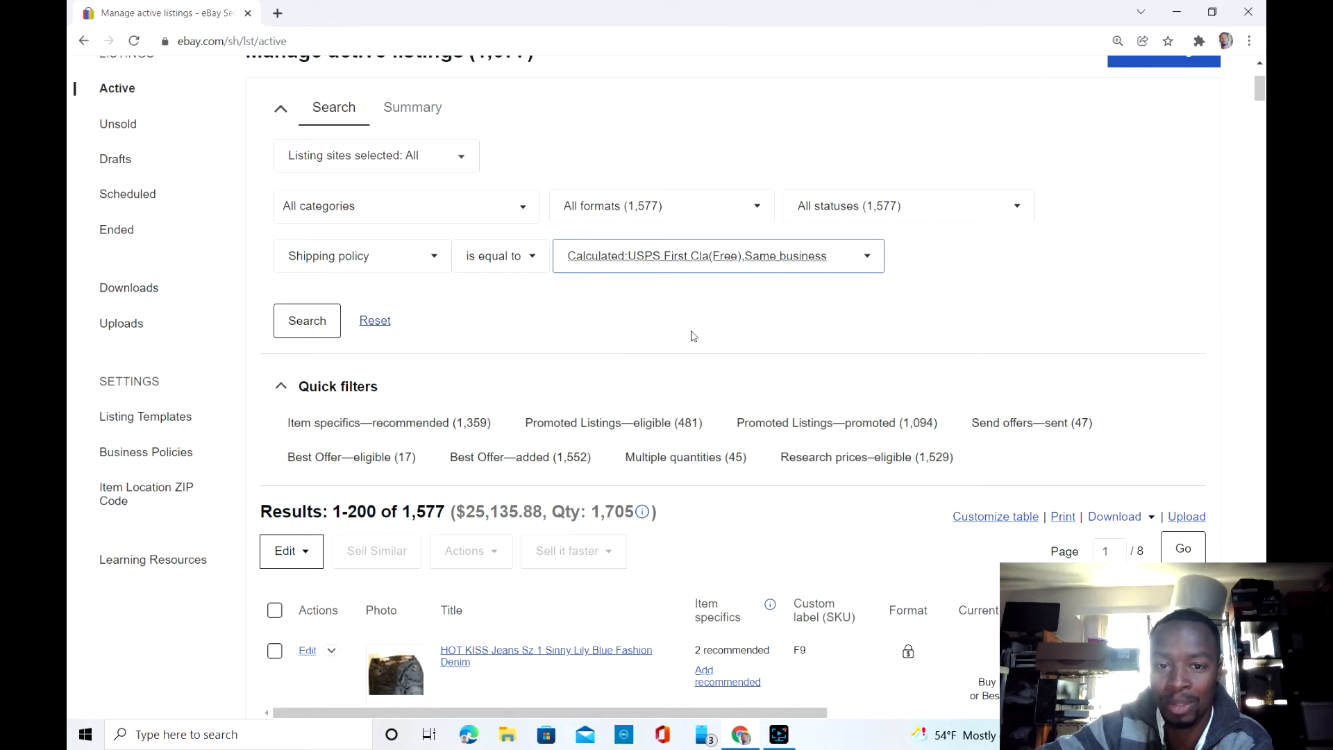
left_click(314, 330)
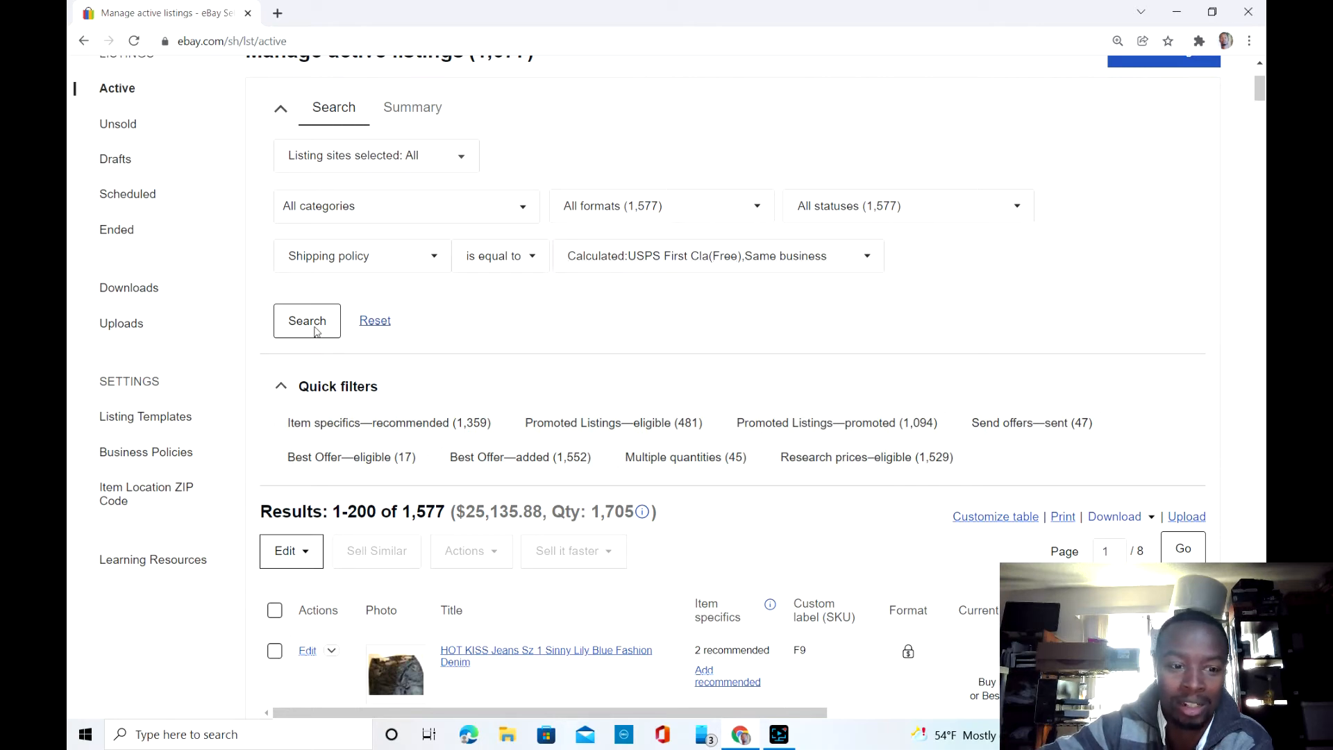
Step: Scroll through the filtered listings to review which items use this shipping policy
scroll(314, 331, "down", 5)
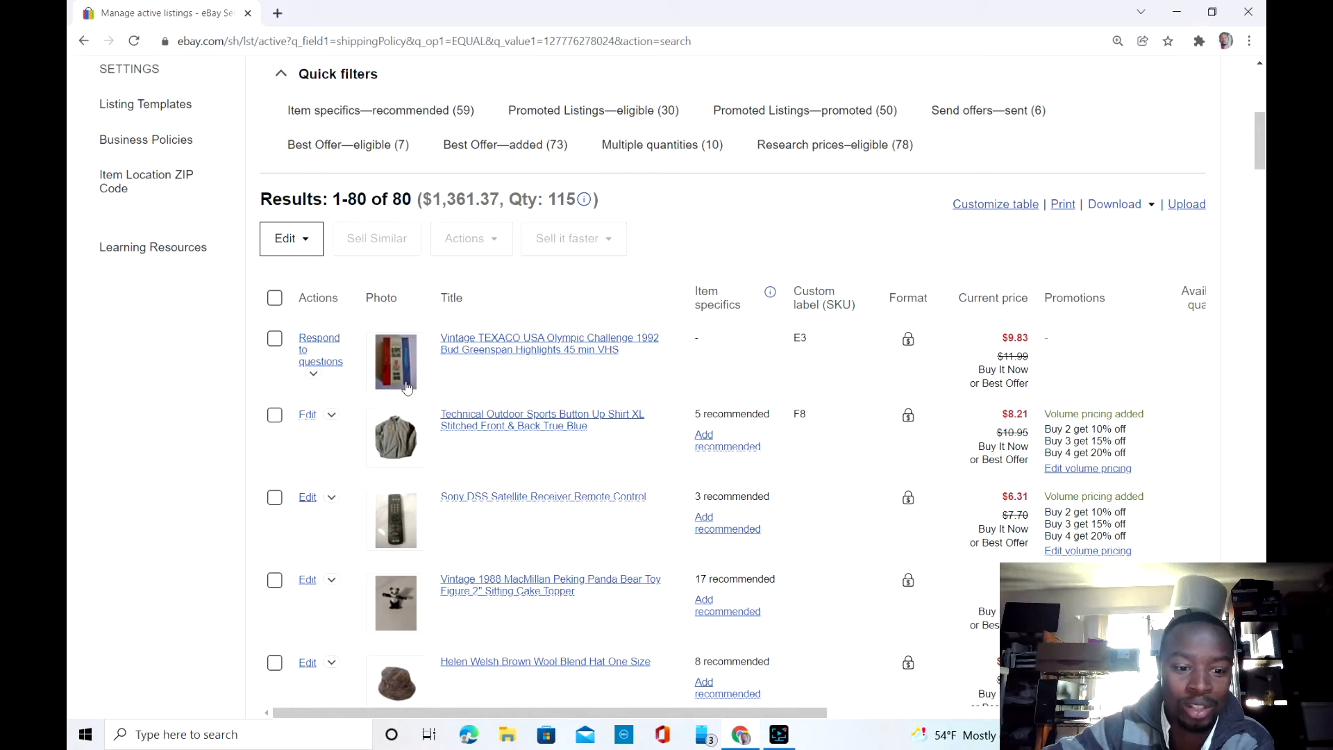
scroll(408, 389, "down", 2)
scroll(407, 387, "down", 10)
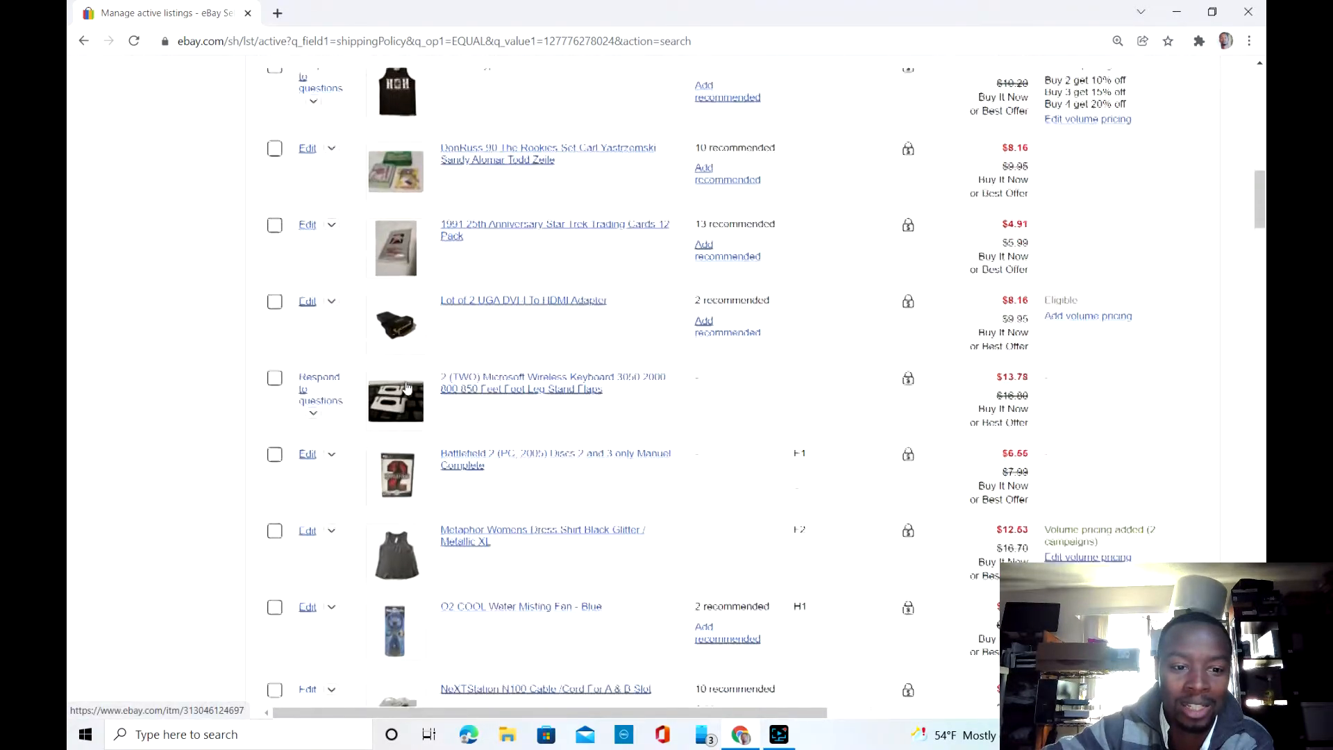
scroll(407, 388, "down", 2)
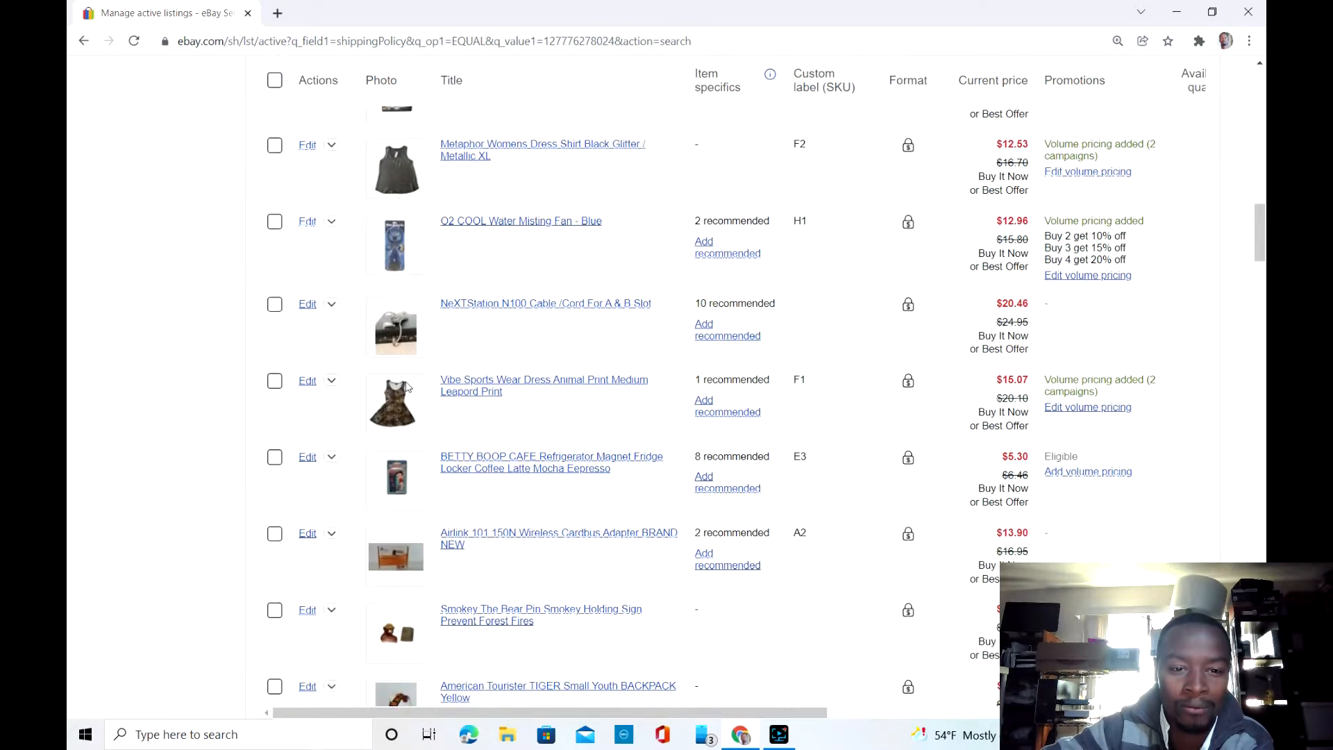
scroll(408, 387, "down", 9)
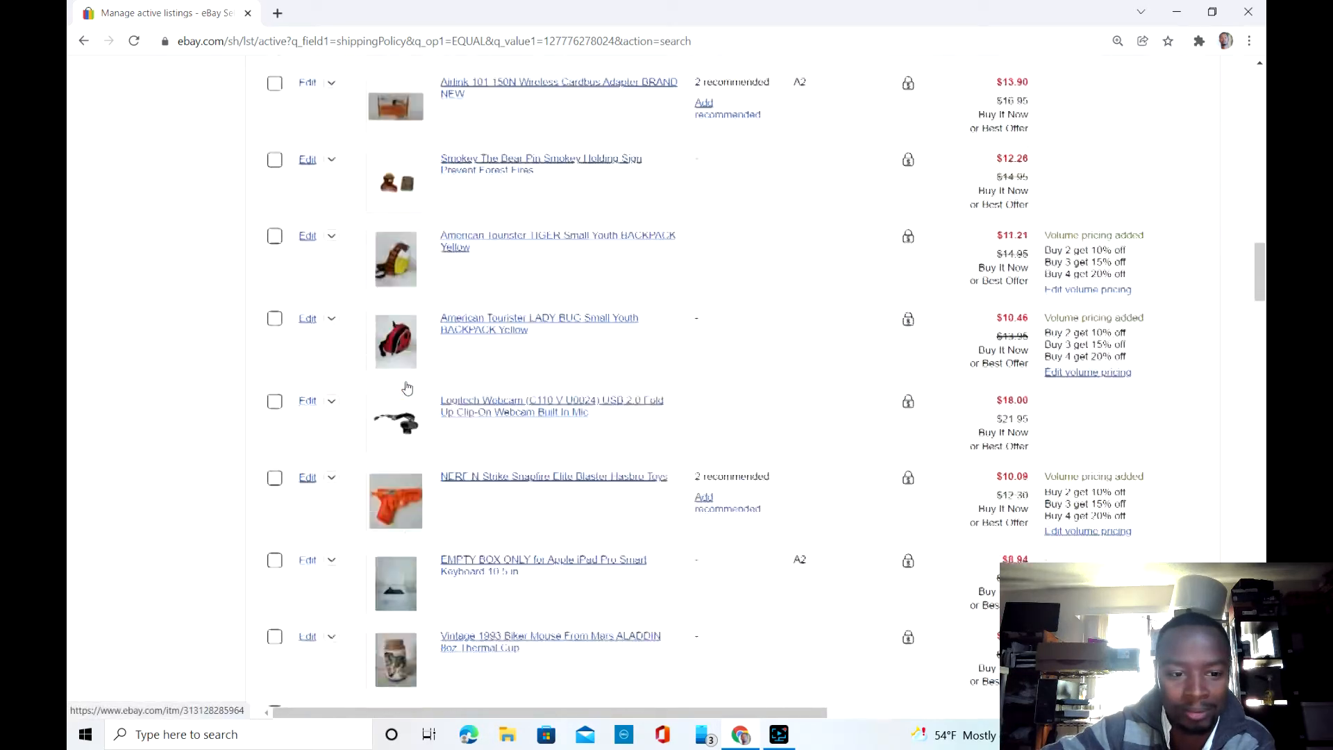
scroll(408, 387, "down", 20)
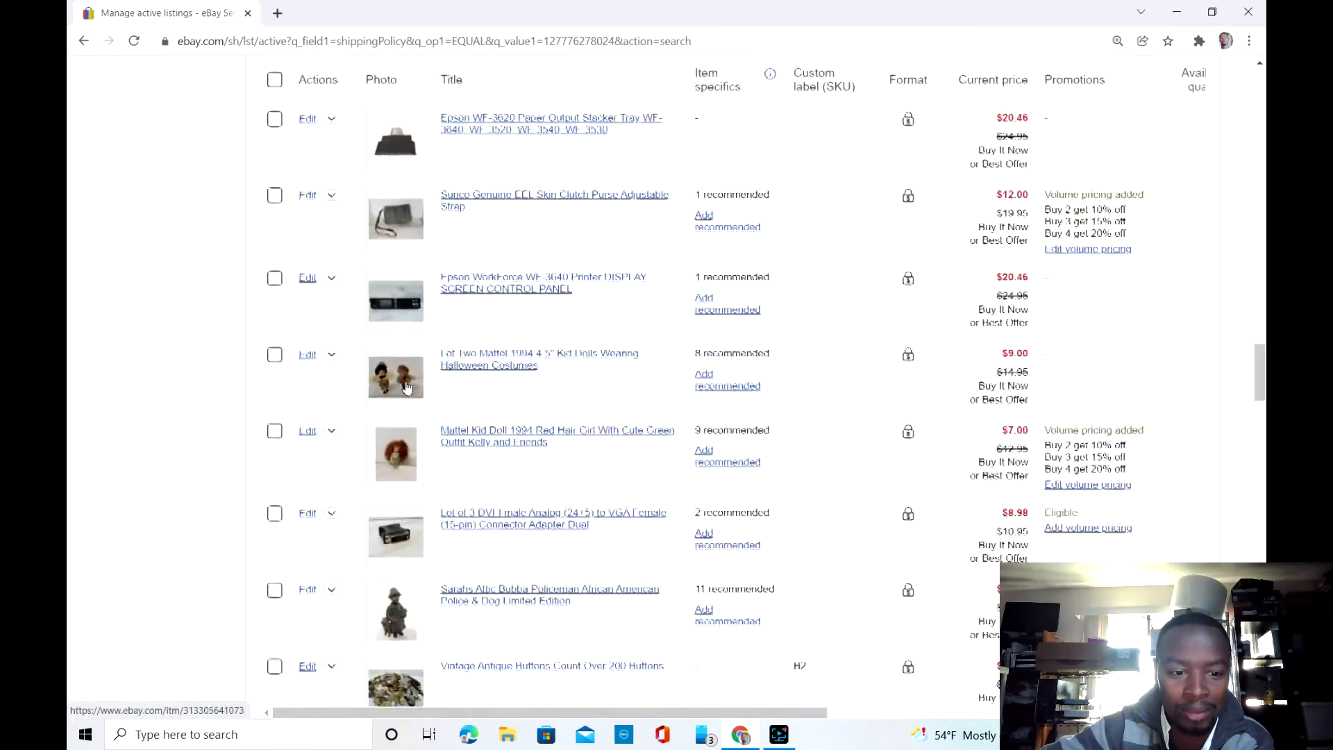
scroll(407, 387, "down", 7)
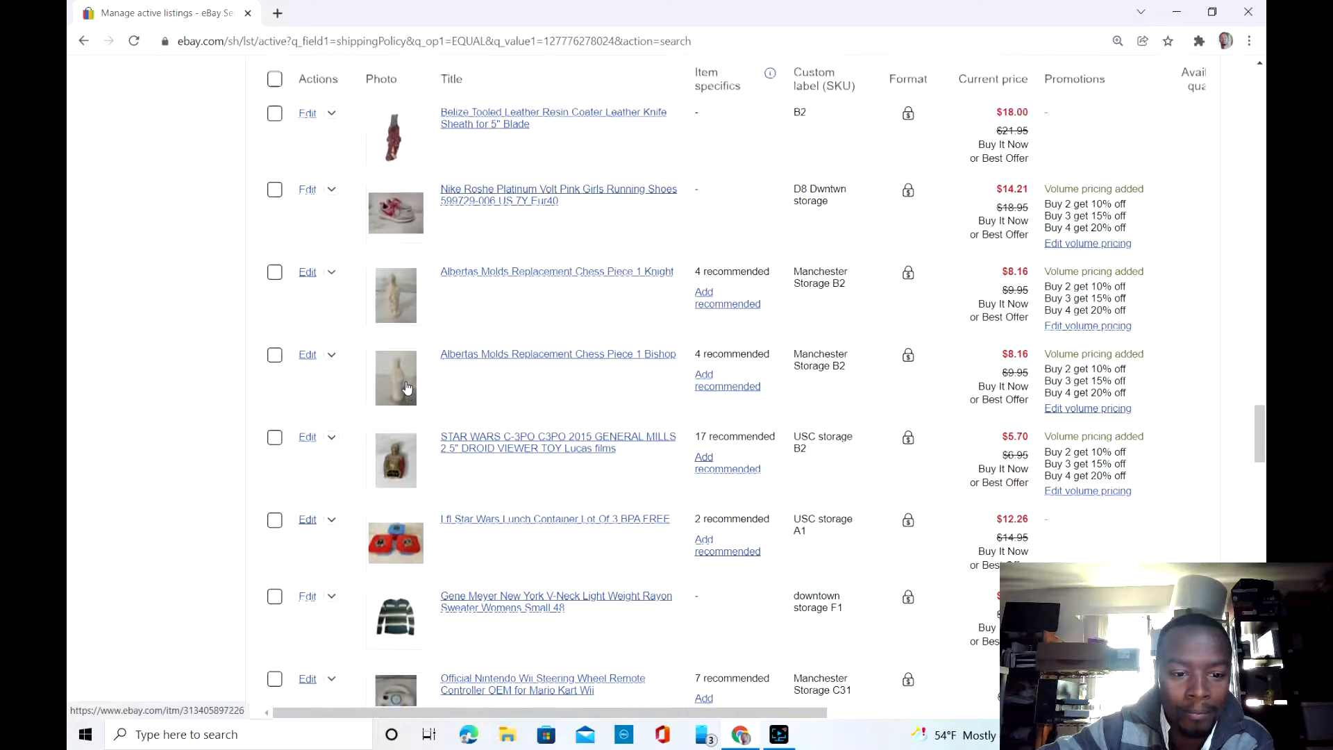
scroll(408, 388, "down", 14)
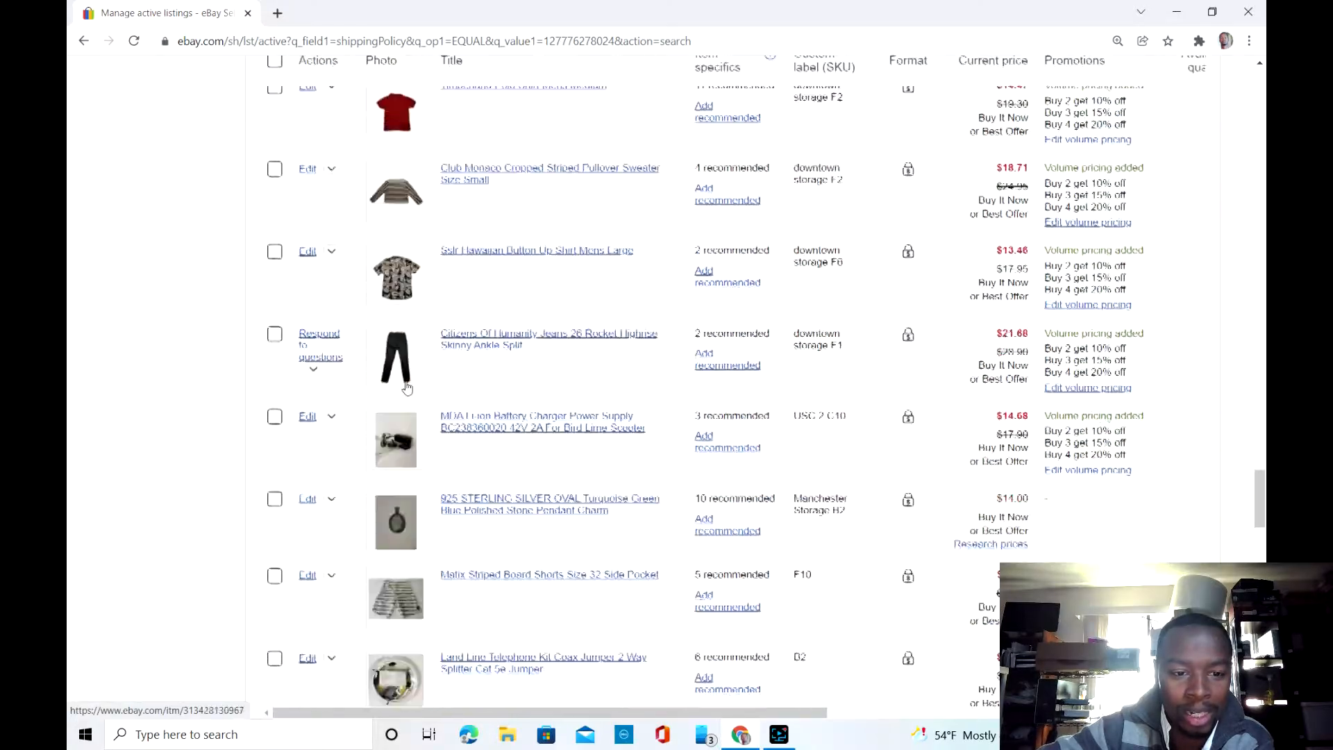
scroll(408, 387, "down", 8)
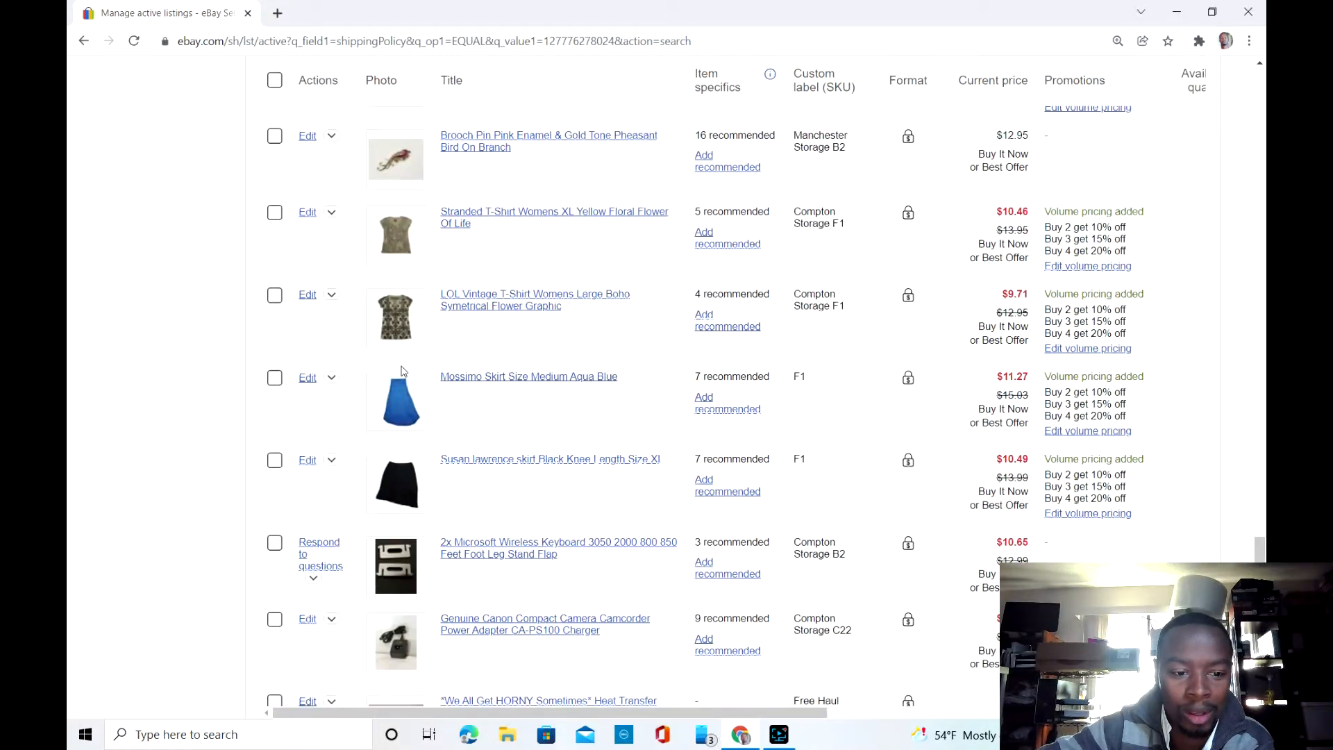
scroll(401, 371, "up", 20)
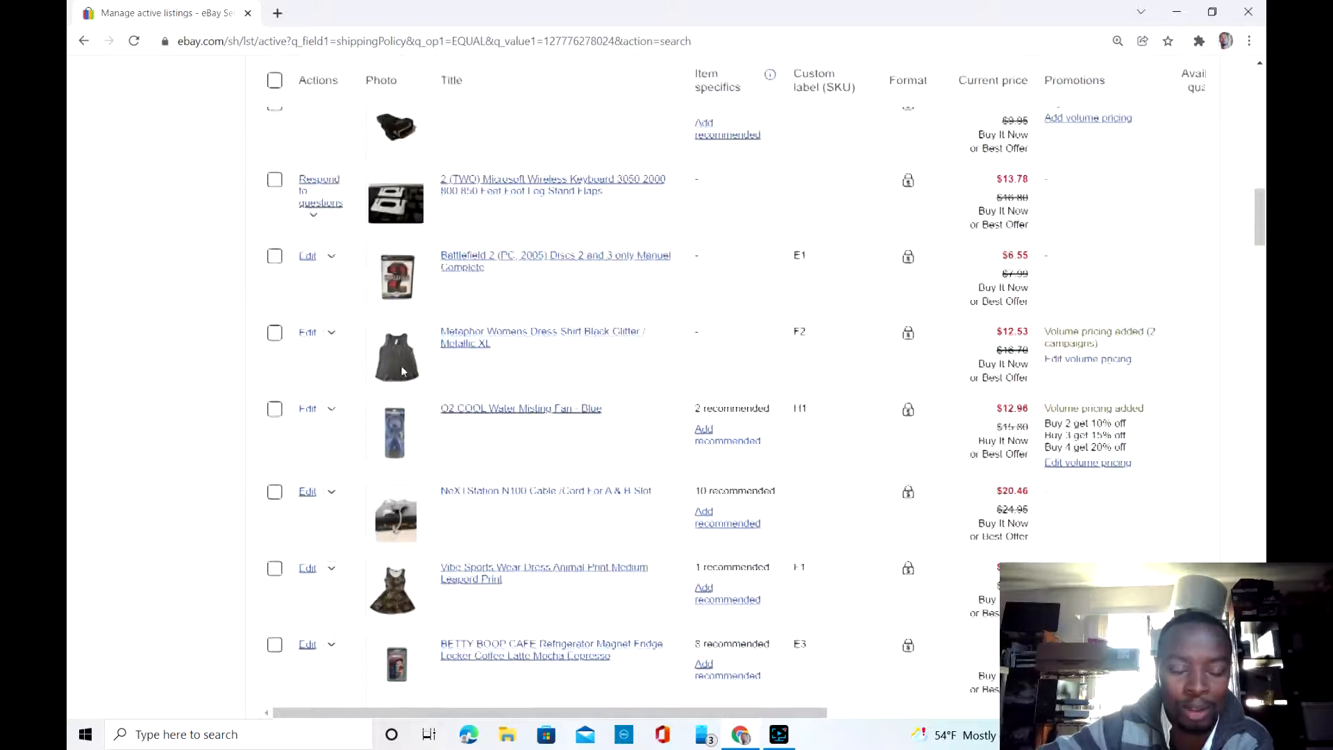
scroll(401, 371, "down", 5)
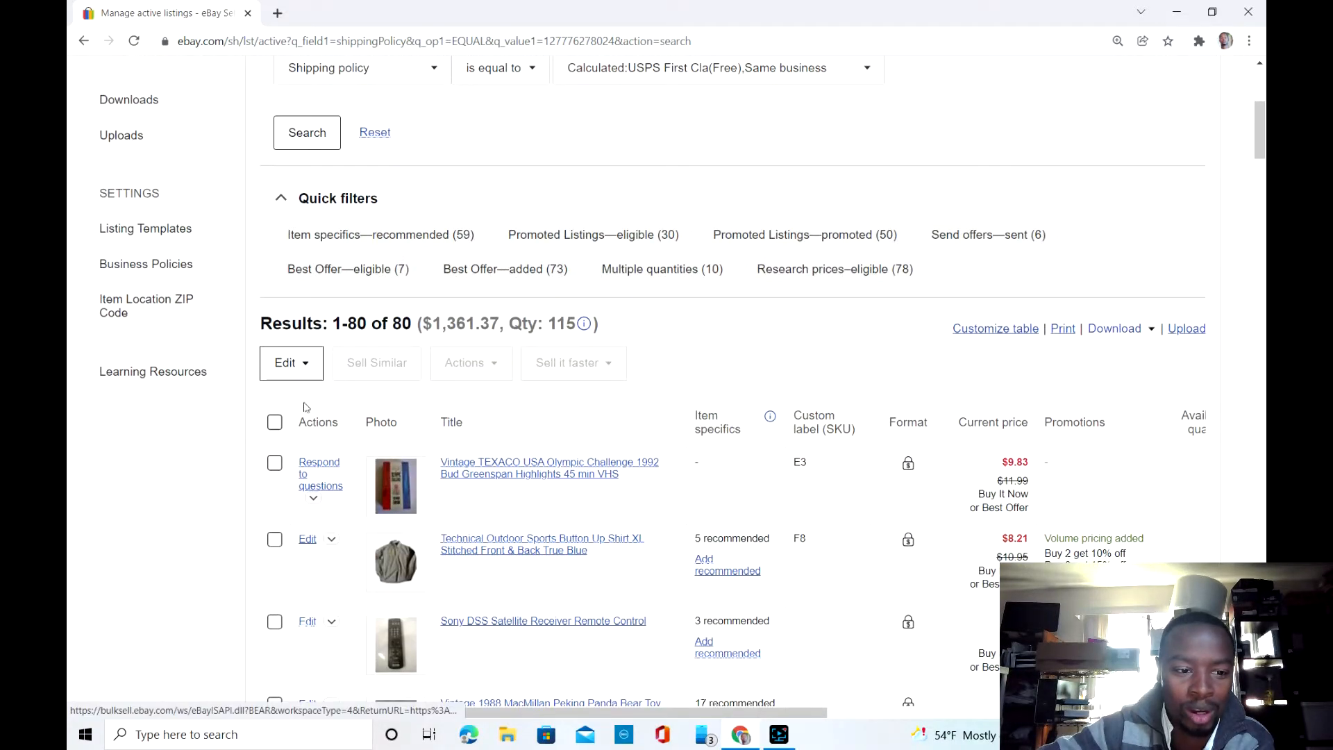
Step: Select all filtered listings except the socks, shoe insoles, IntelliMouse and Emerson remote control items
left_click(275, 425)
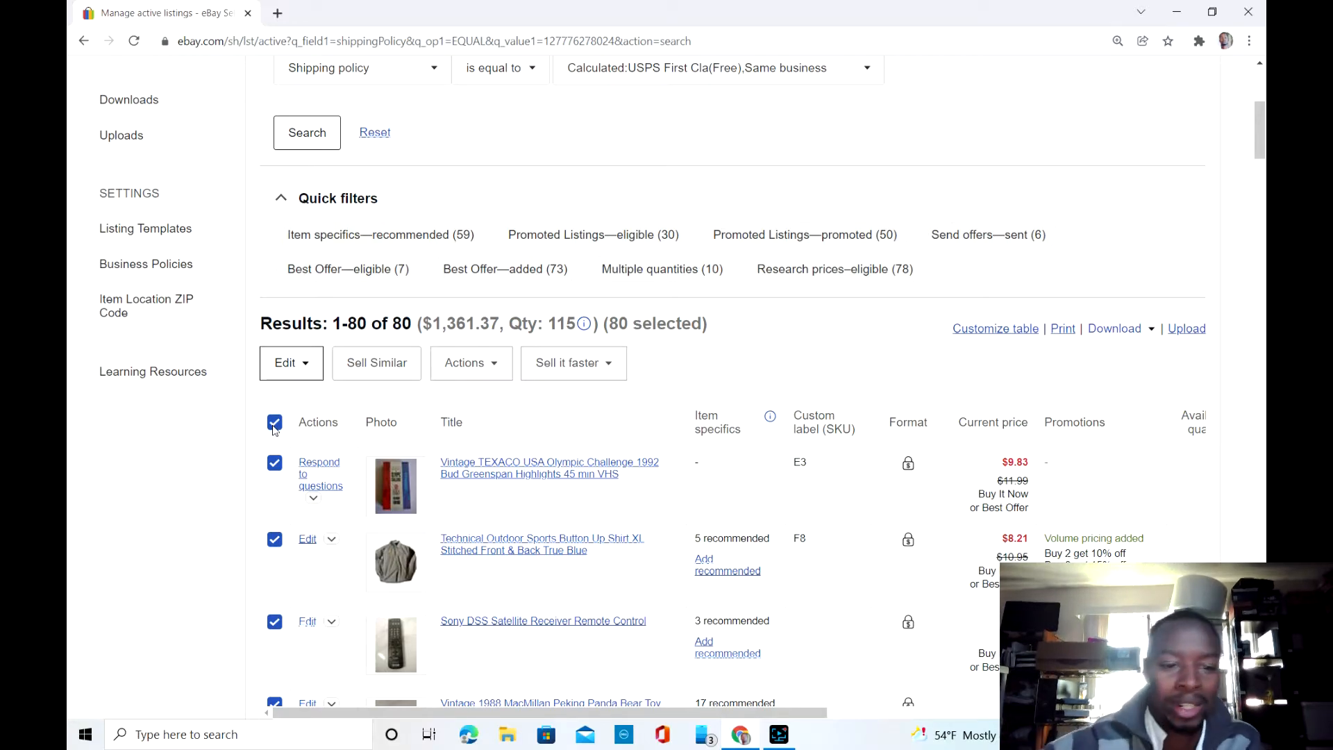
scroll(275, 429, "down", 10)
scroll(273, 430, "down", 20)
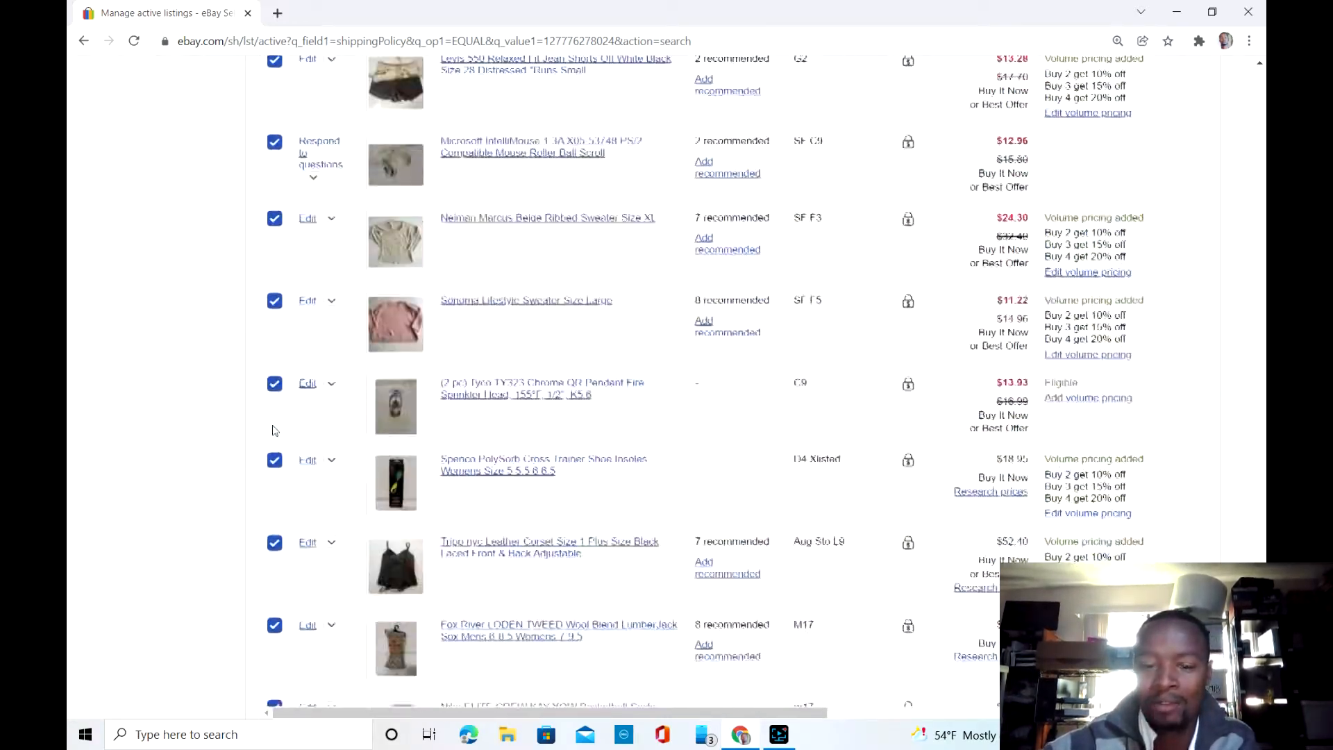
scroll(274, 430, "up", 1)
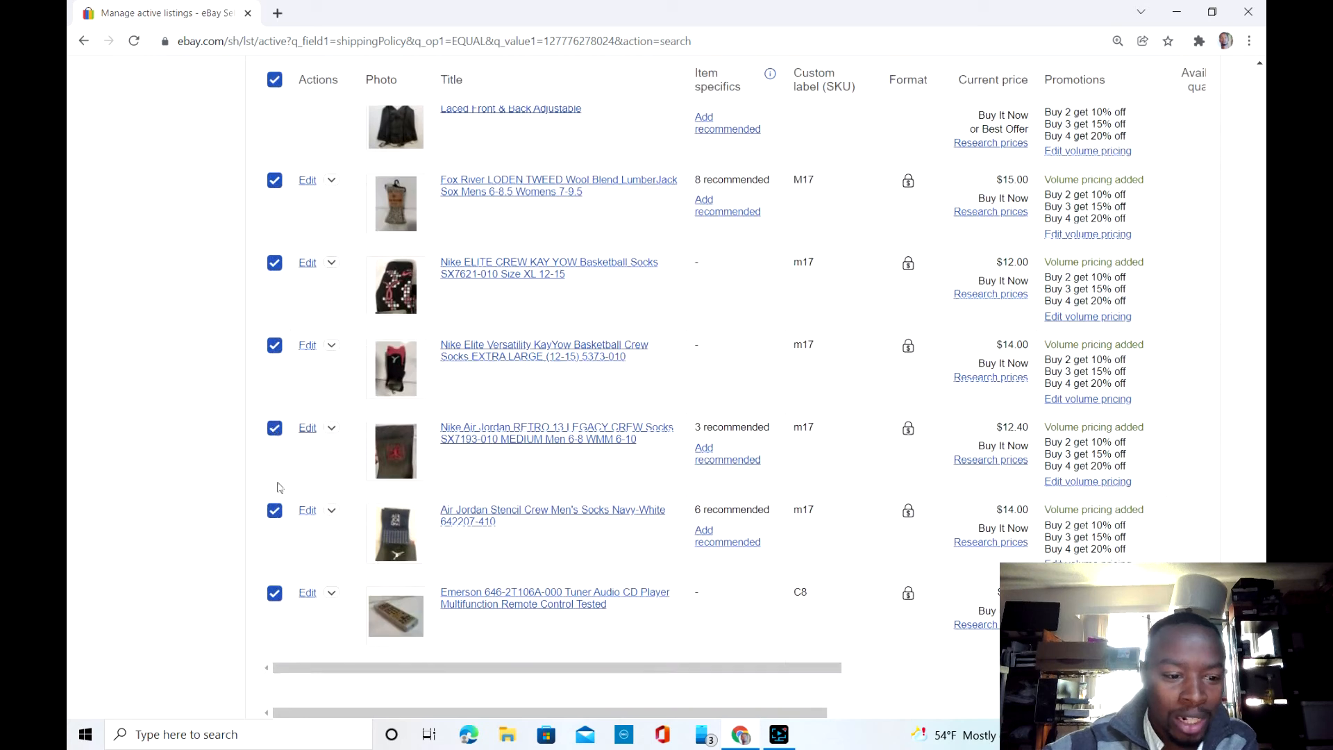
left_click(275, 594)
left_click(276, 512)
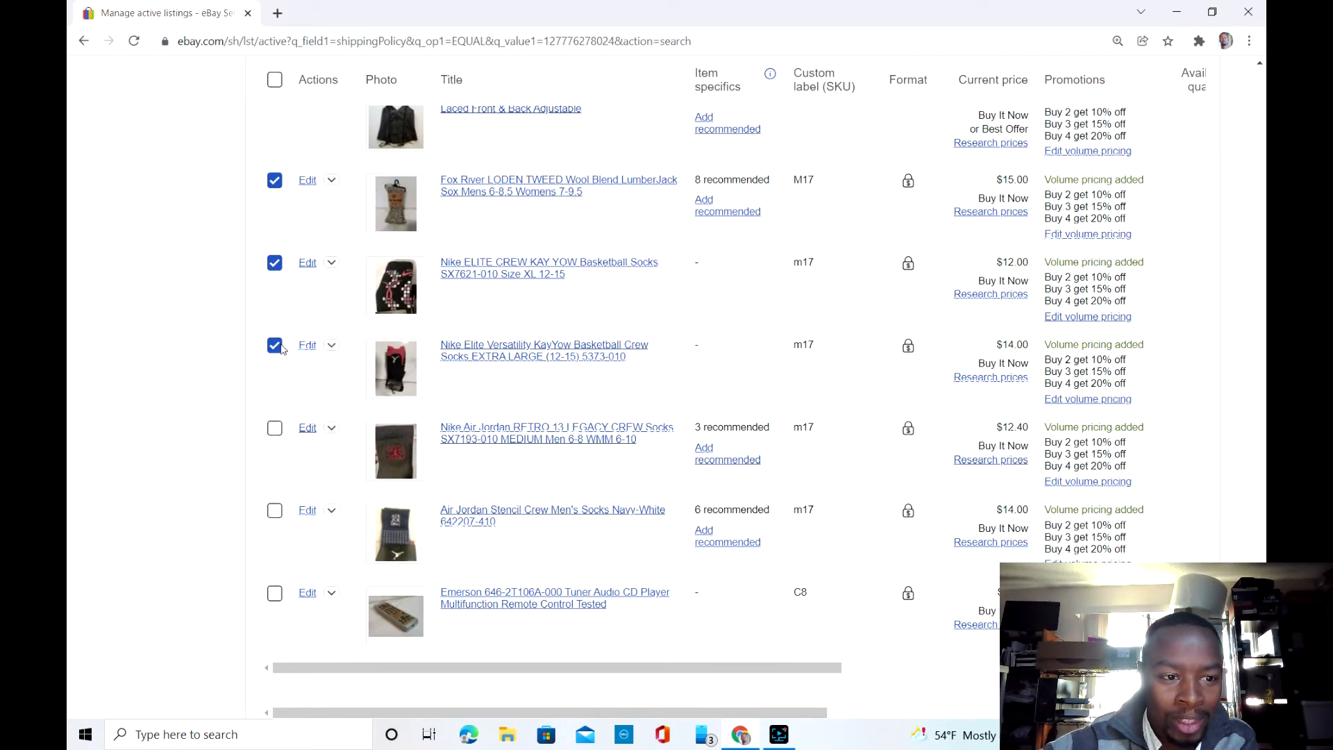
scroll(277, 263, "up", 1)
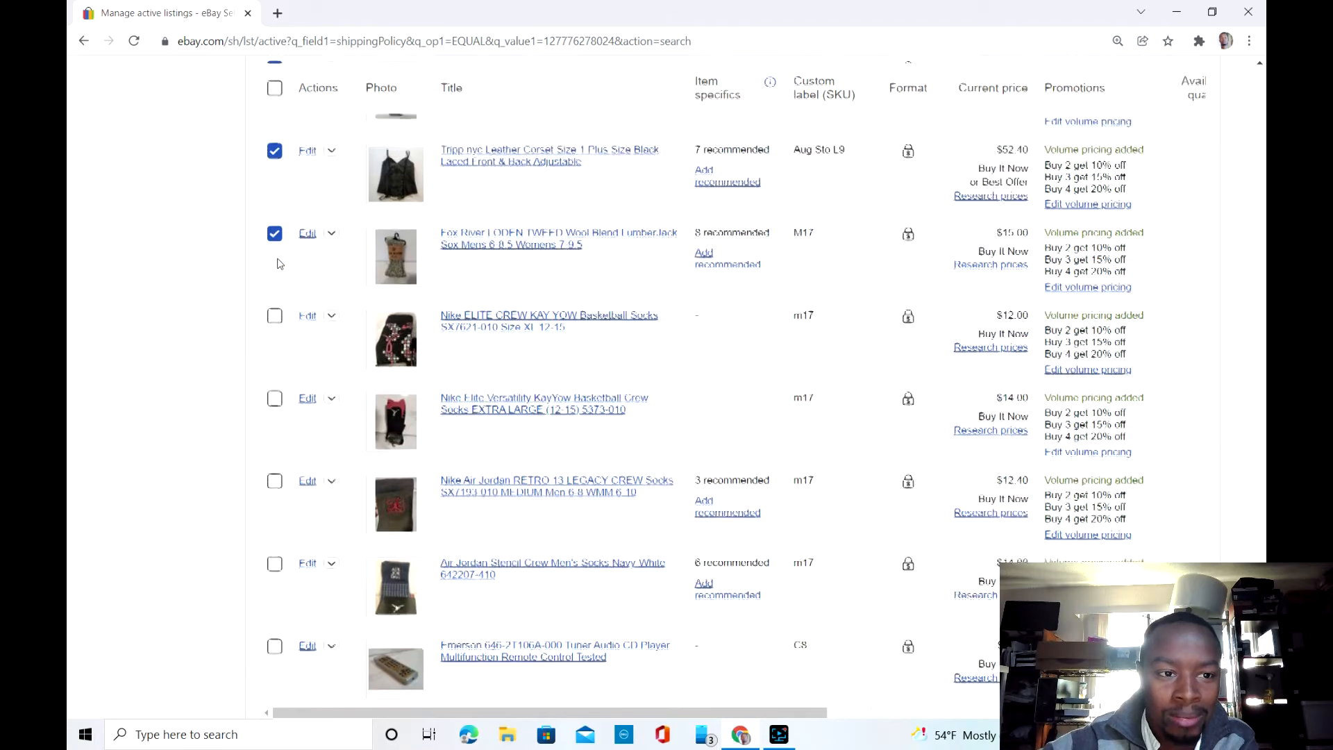
left_click(277, 261)
scroll(278, 263, "up", 1)
scroll(278, 263, "up", 2)
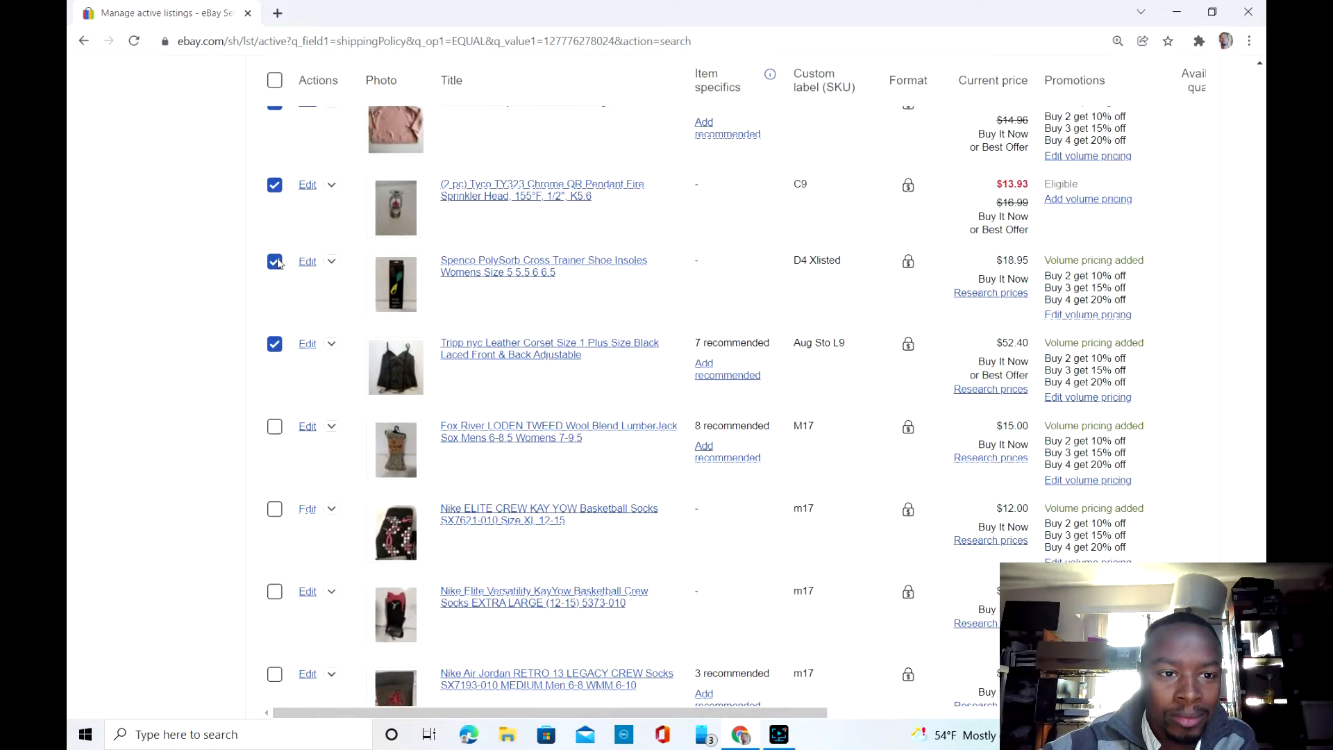
scroll(277, 263, "up", 1)
scroll(277, 263, "up", 5)
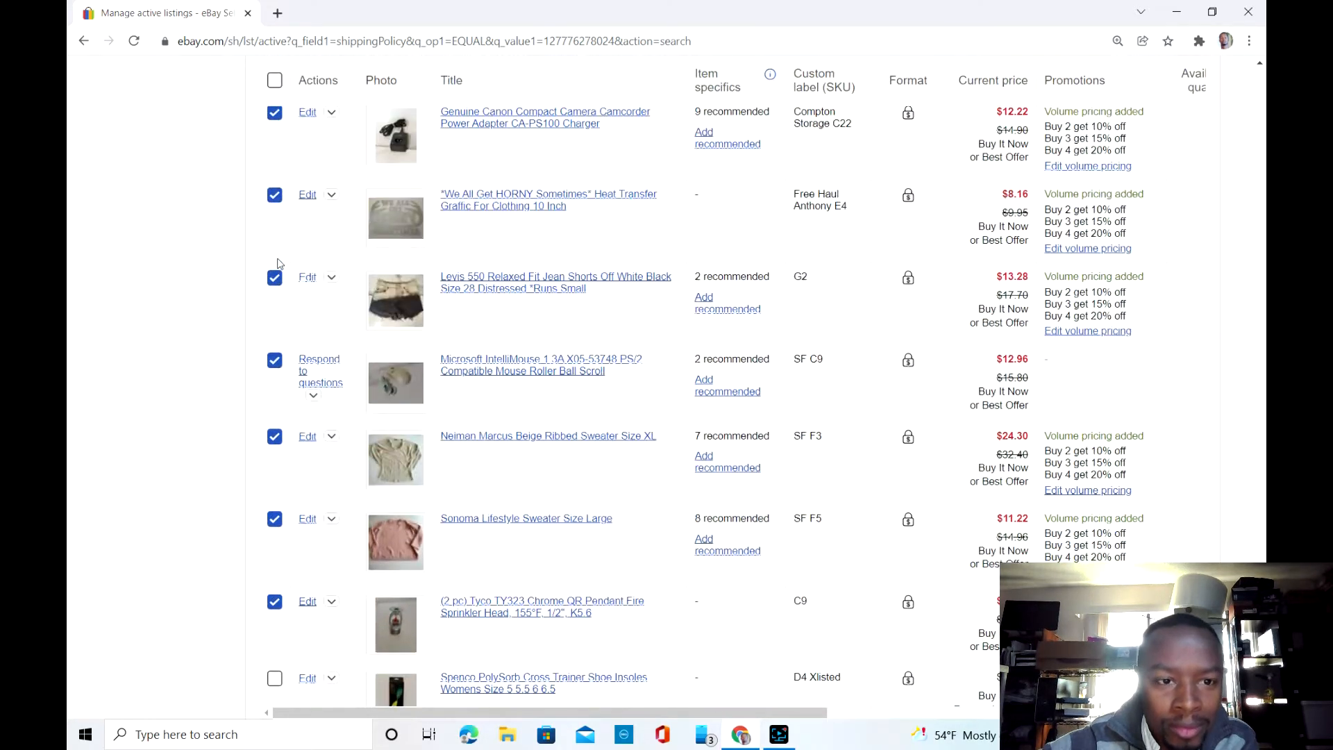
scroll(277, 263, "up", 1)
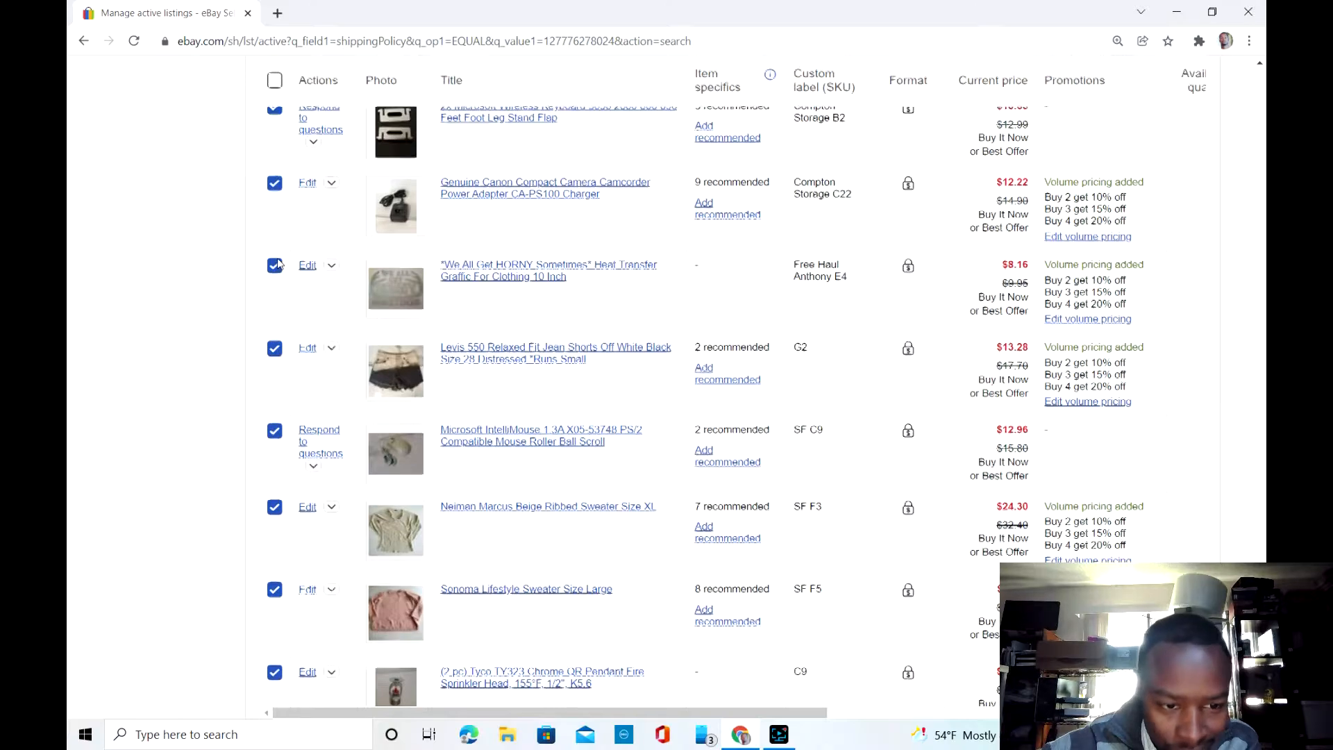
scroll(278, 263, "down", 2)
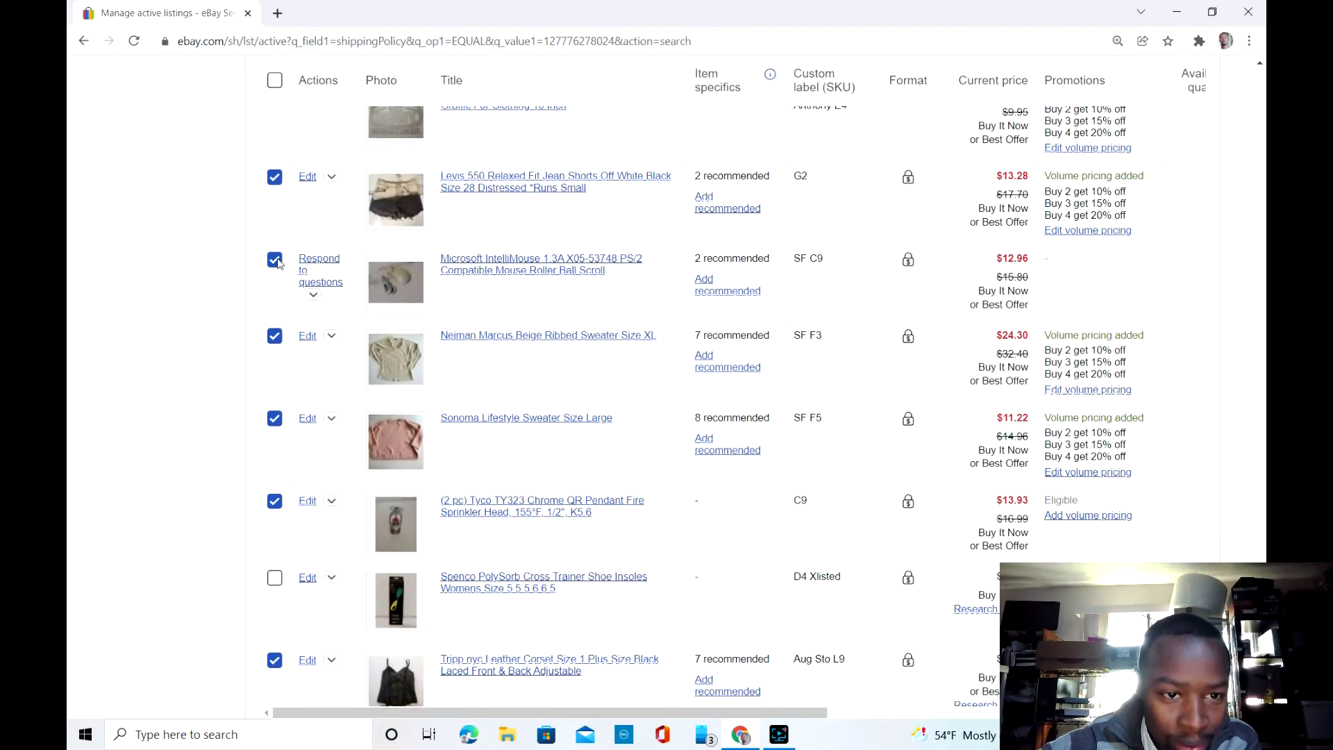
scroll(279, 263, "up", 3)
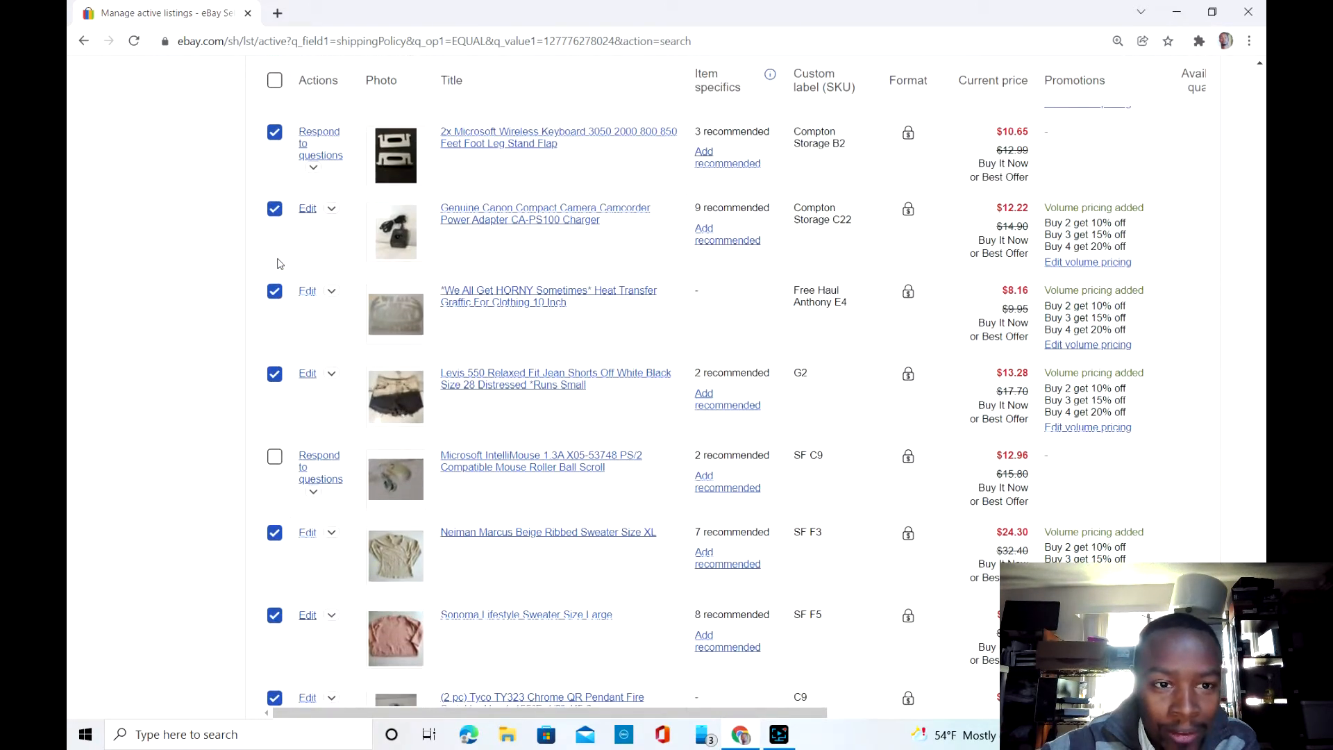
Step: Scroll back through the list to check which listings are selected
scroll(278, 263, "up", 2)
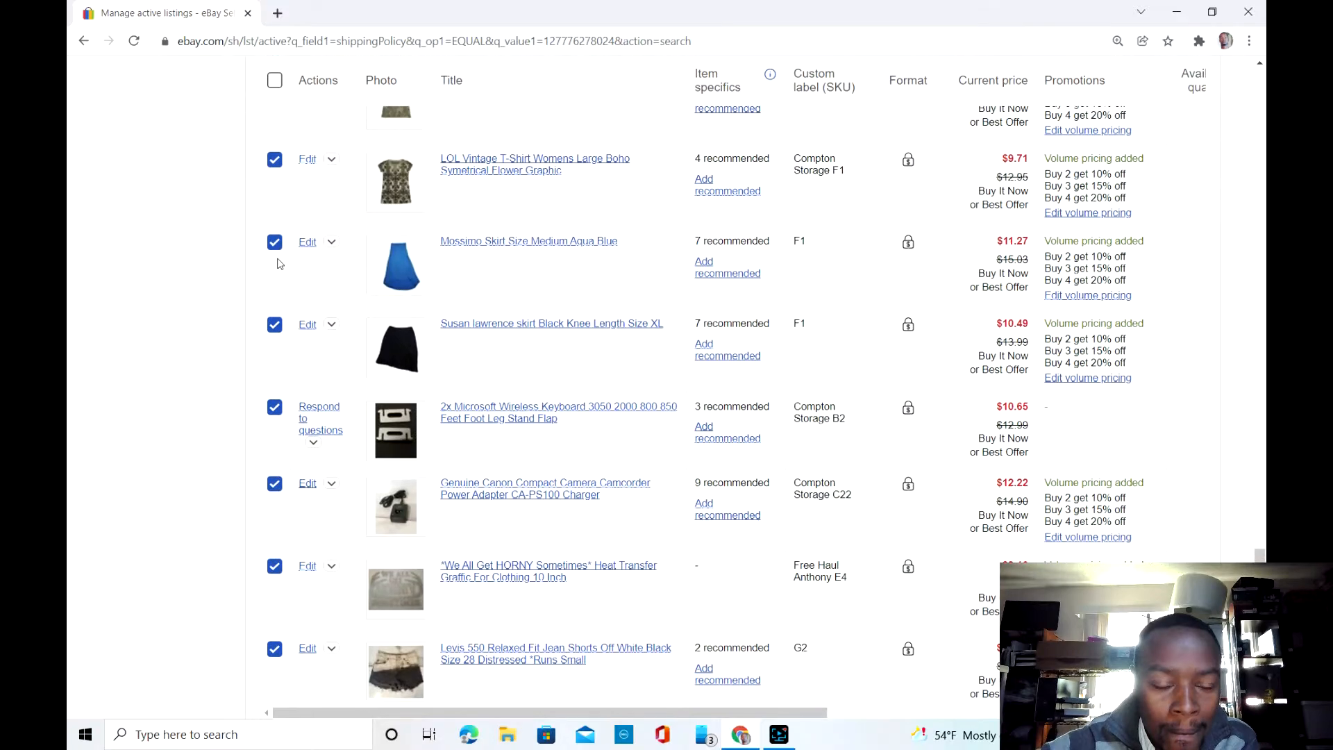
scroll(277, 263, "up", 8)
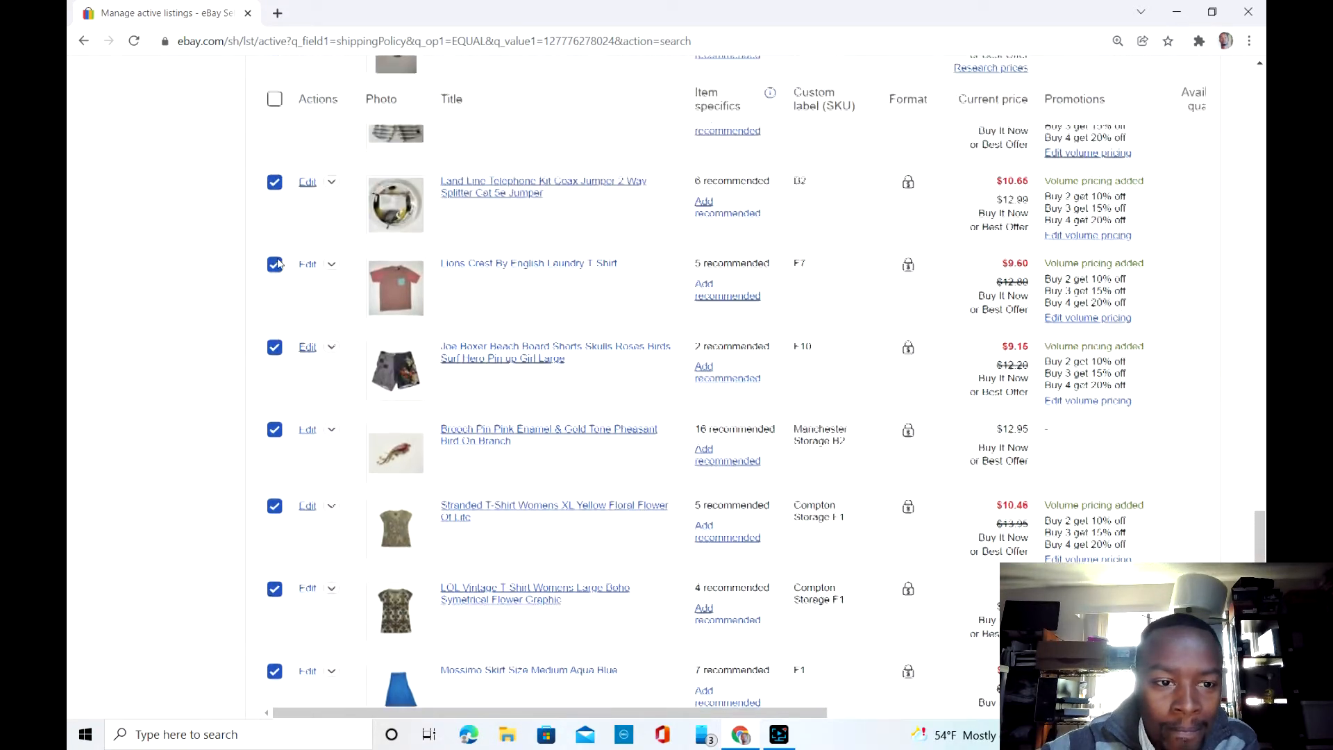
scroll(279, 263, "up", 7)
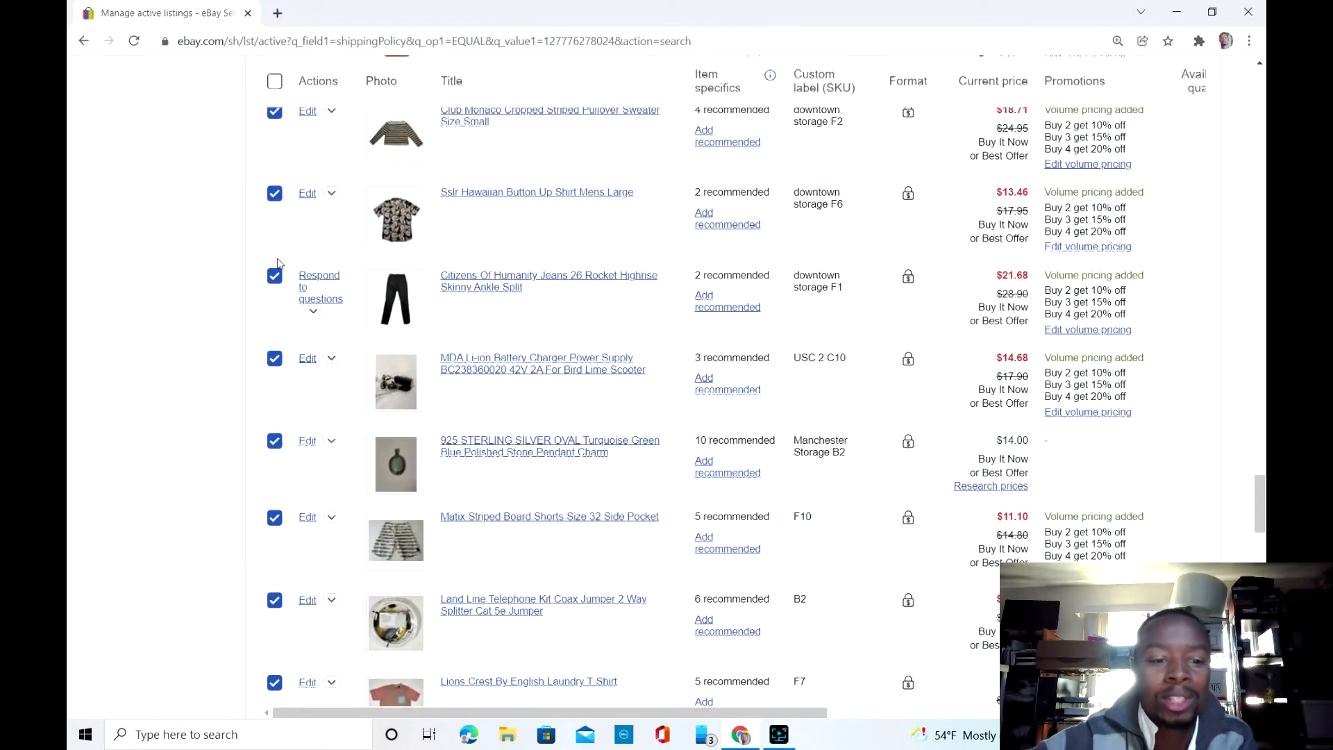
scroll(278, 264, "up", 14)
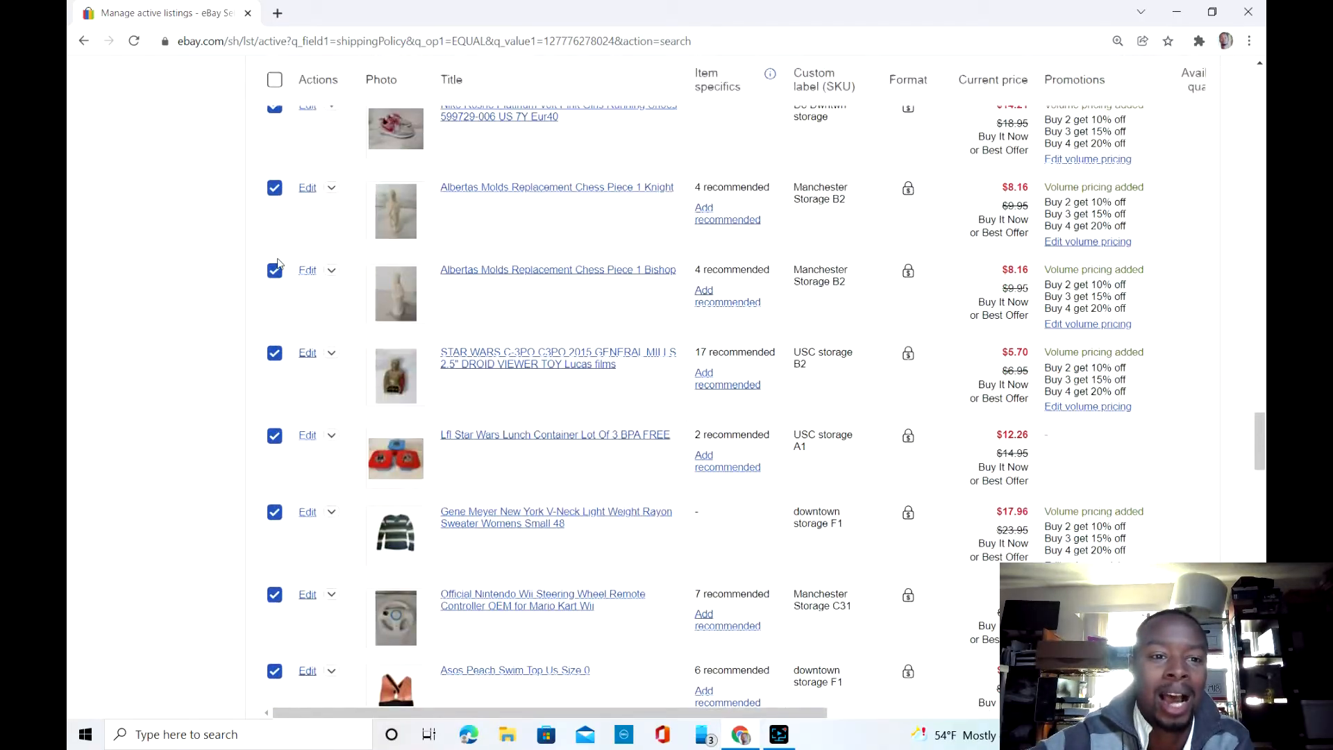
scroll(279, 263, "up", 15)
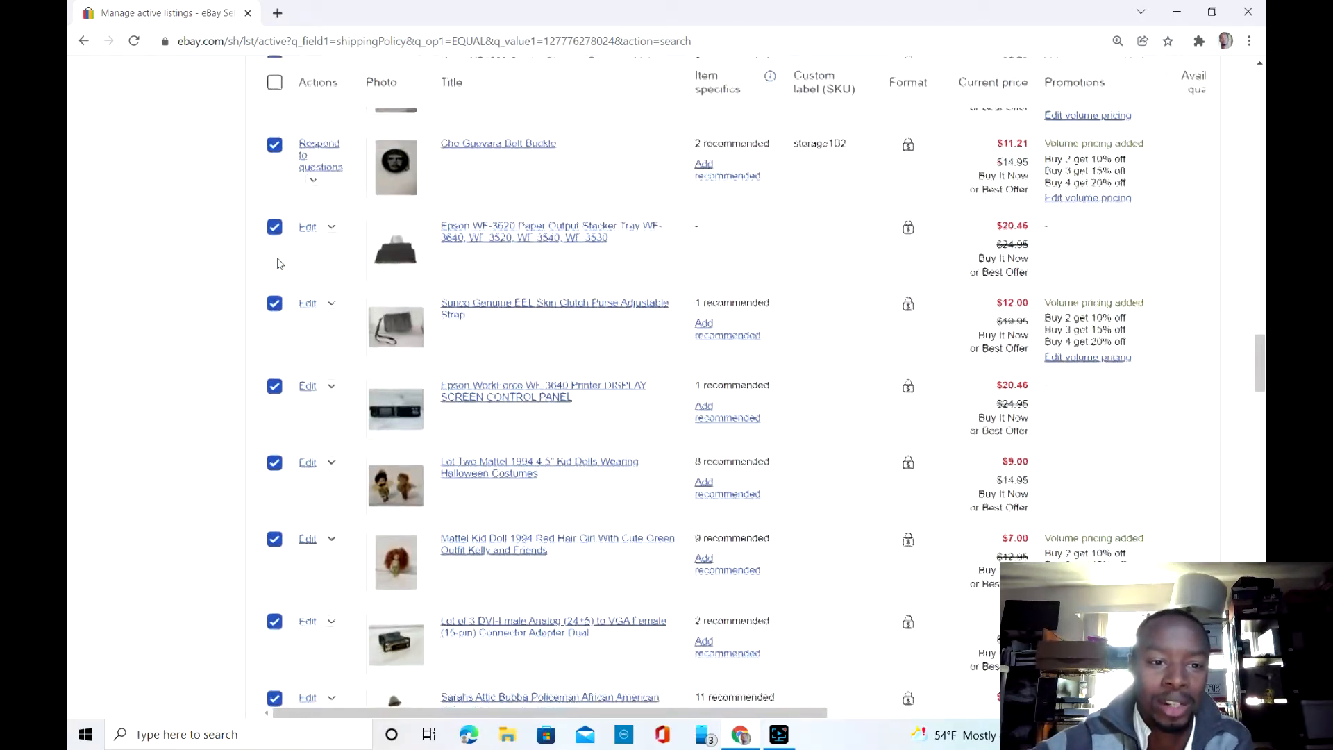
scroll(278, 263, "up", 15)
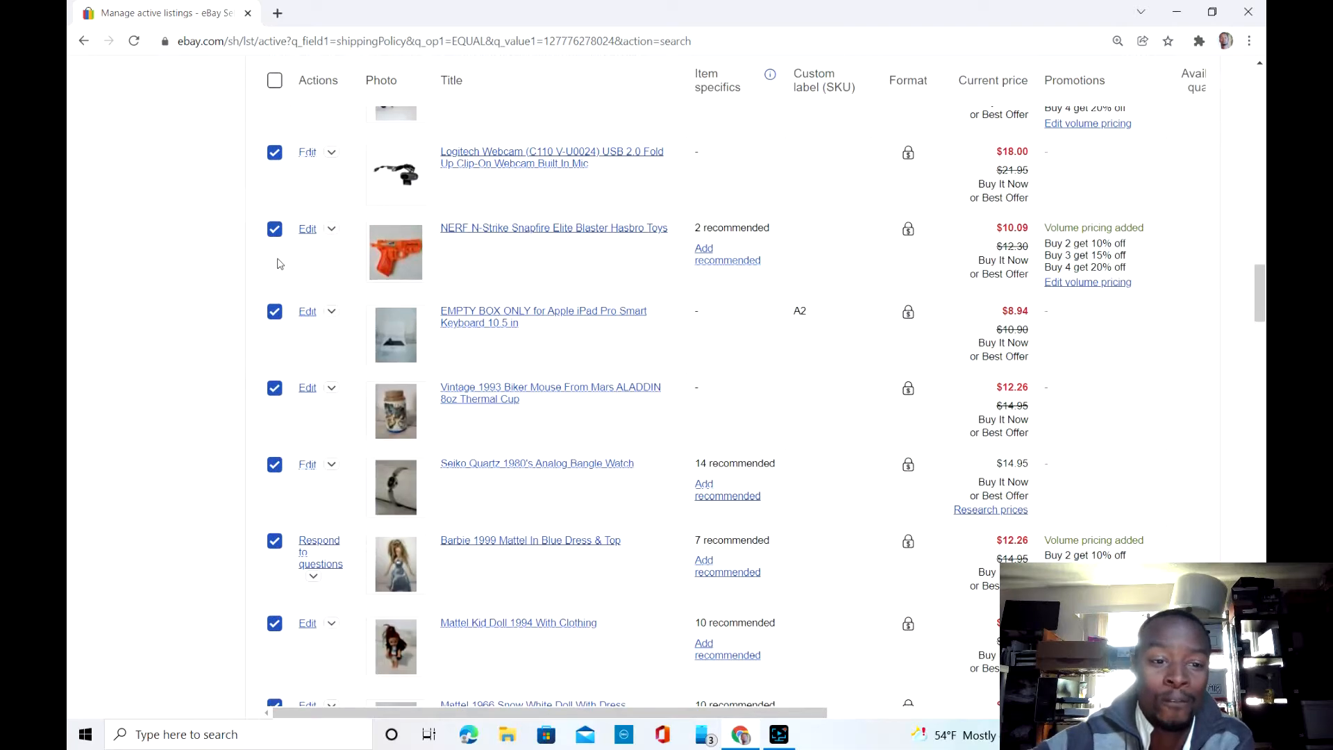
scroll(278, 263, "up", 15)
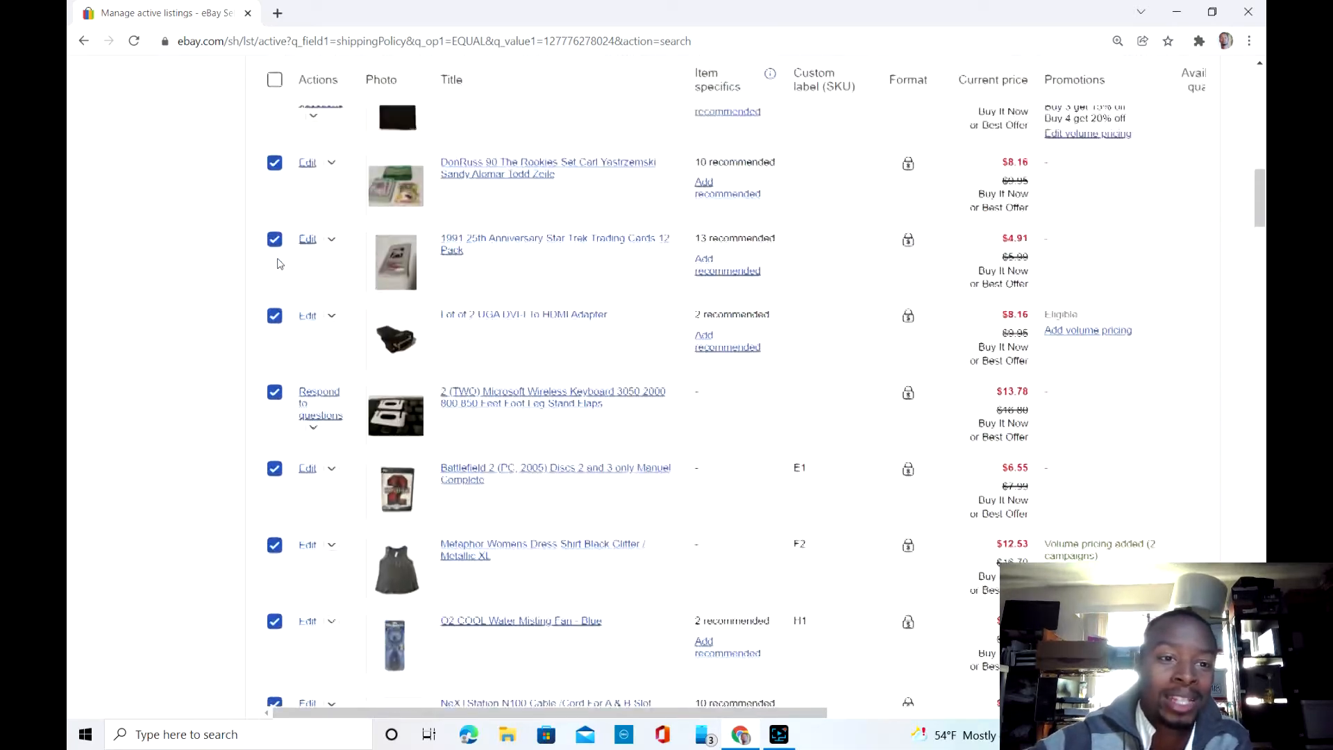
scroll(279, 263, "up", 10)
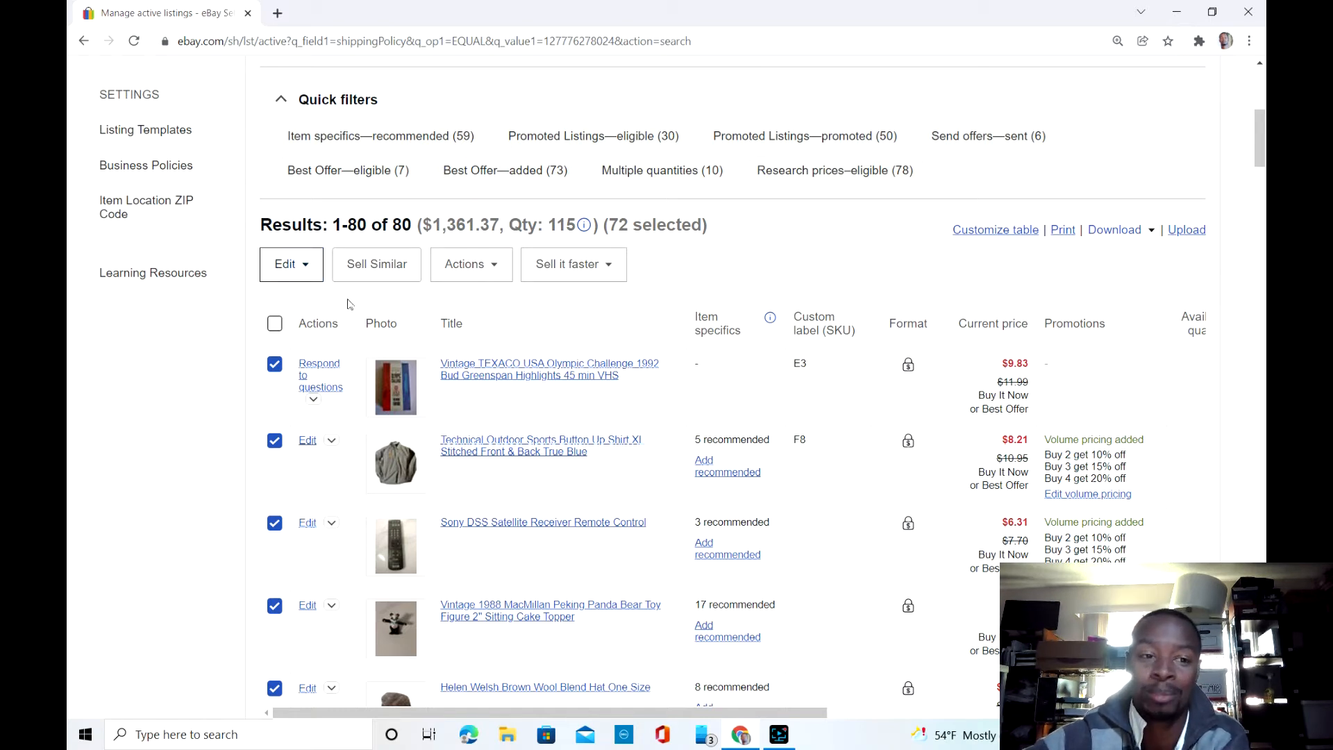
Step: Open the selected listings in the bulk editor and select all of their rows
left_click(296, 273)
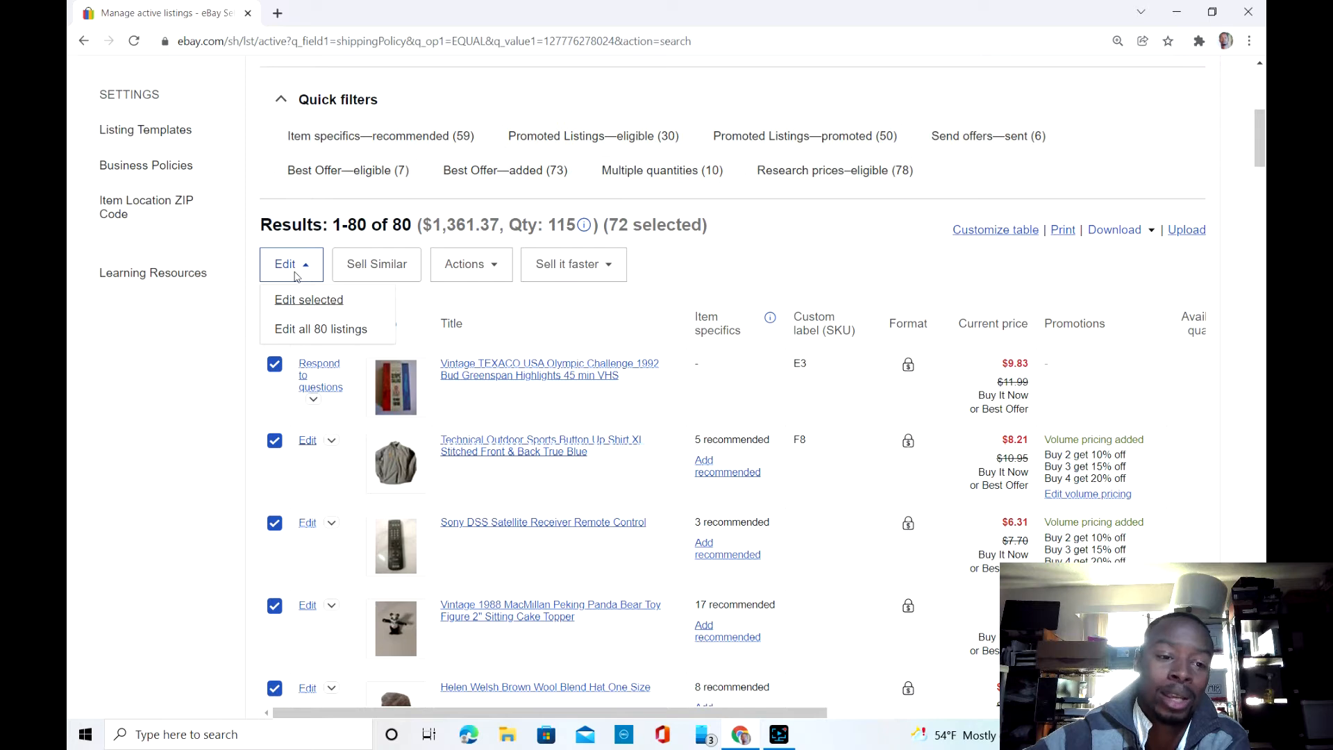
left_click(319, 311)
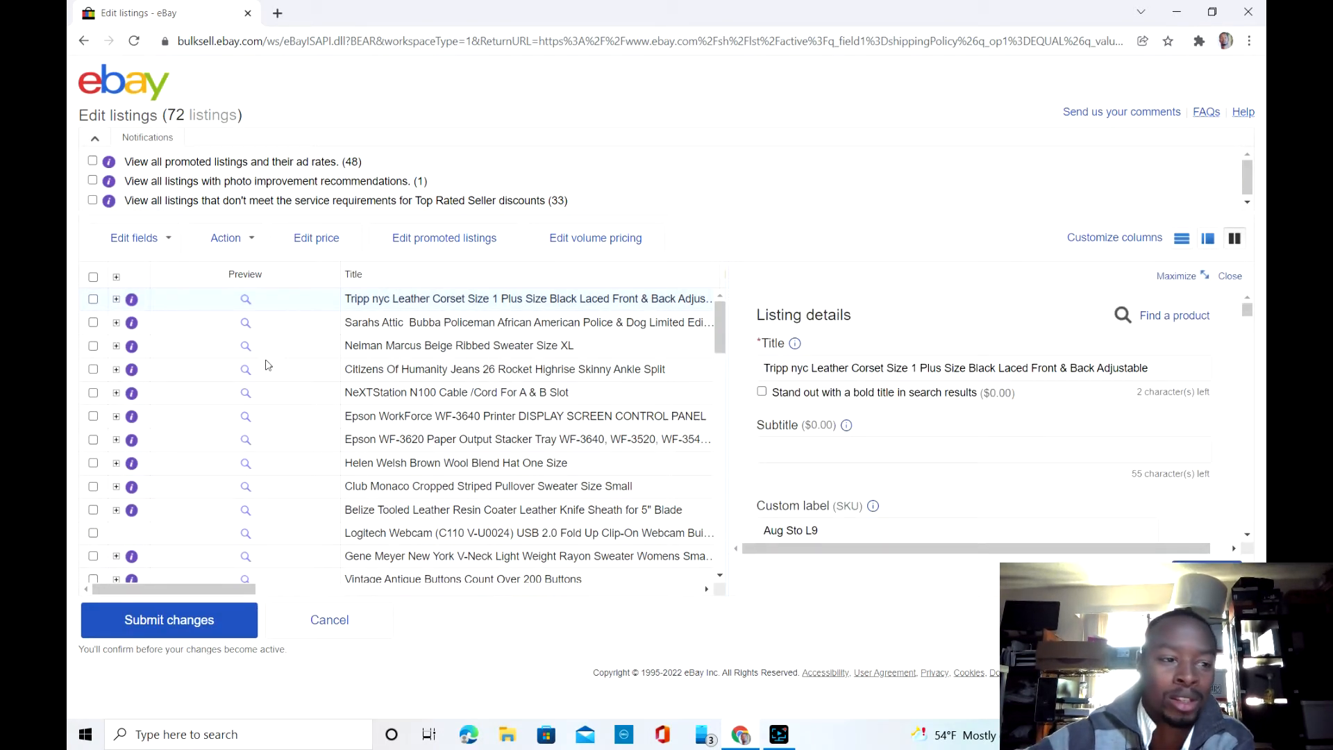
left_click(93, 278)
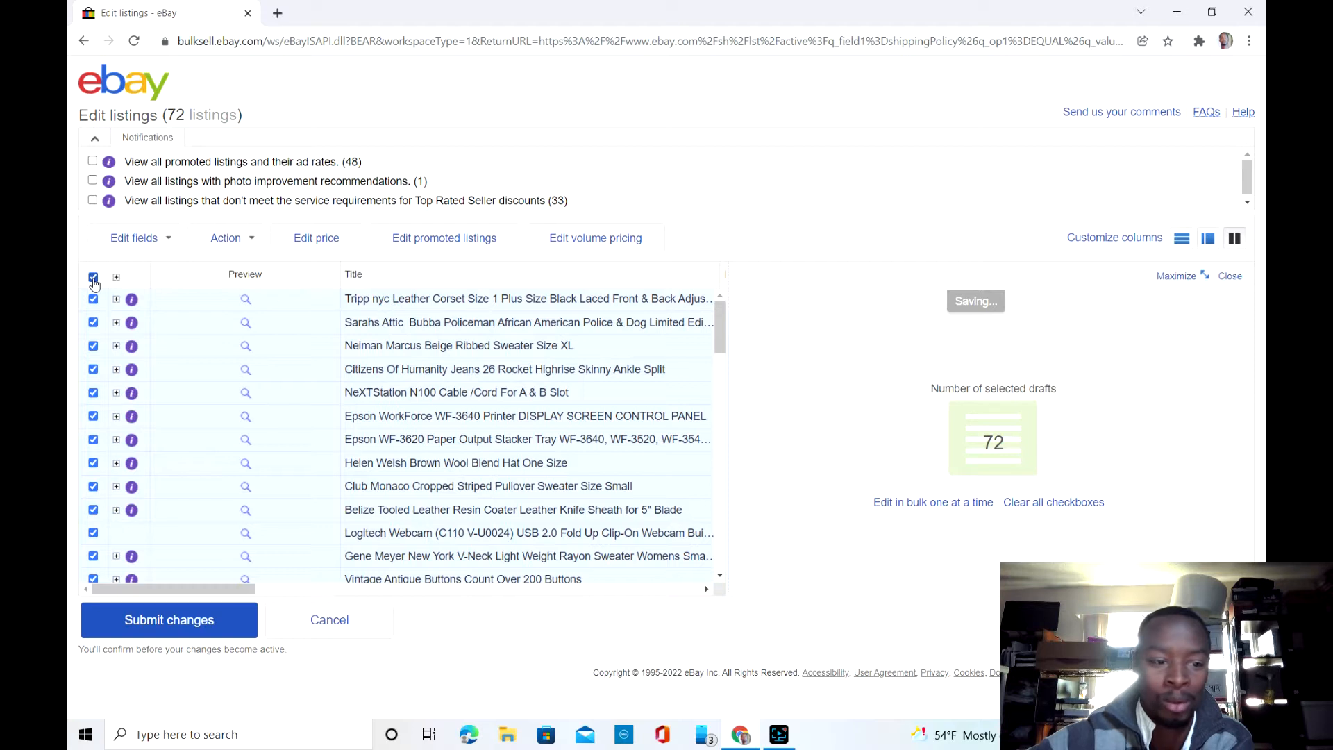
Step: Change the shipping policy of the selected listings to "Calculated:USPS First Cla,Same business day" and save
left_click(148, 242)
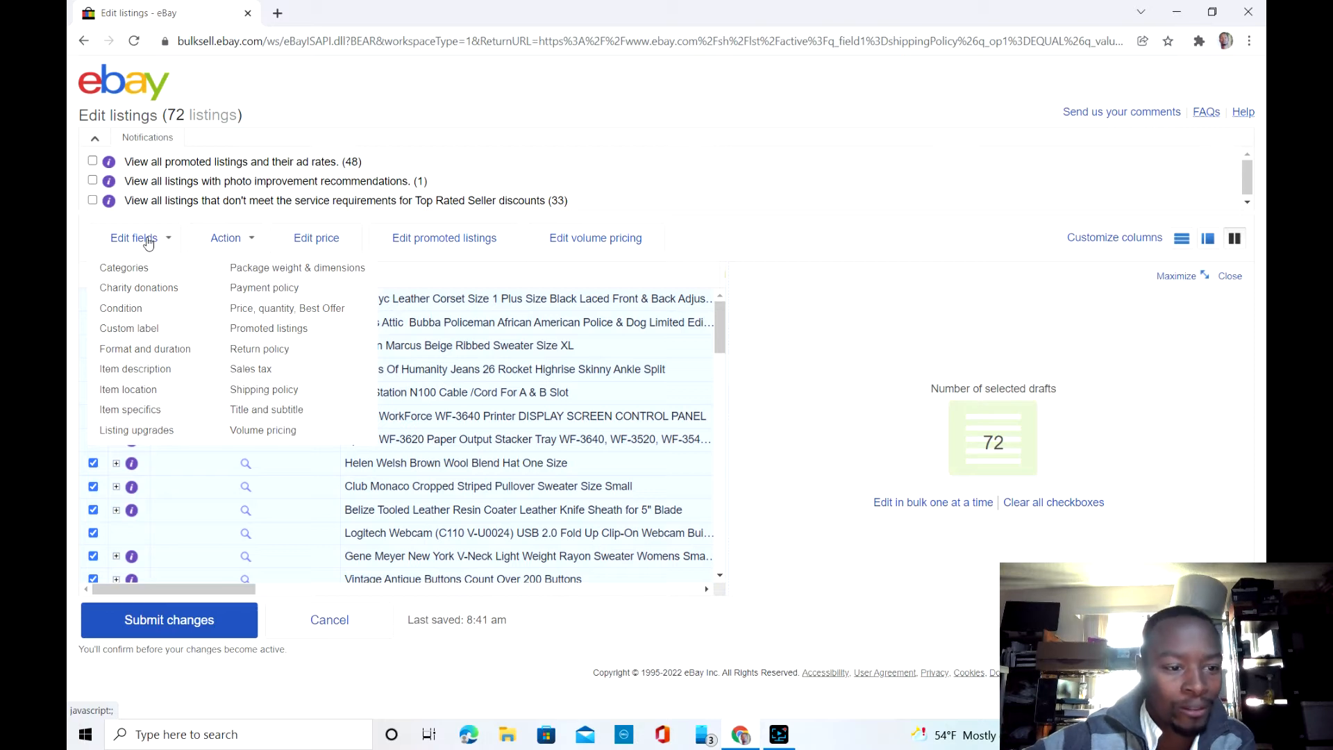
left_click(252, 391)
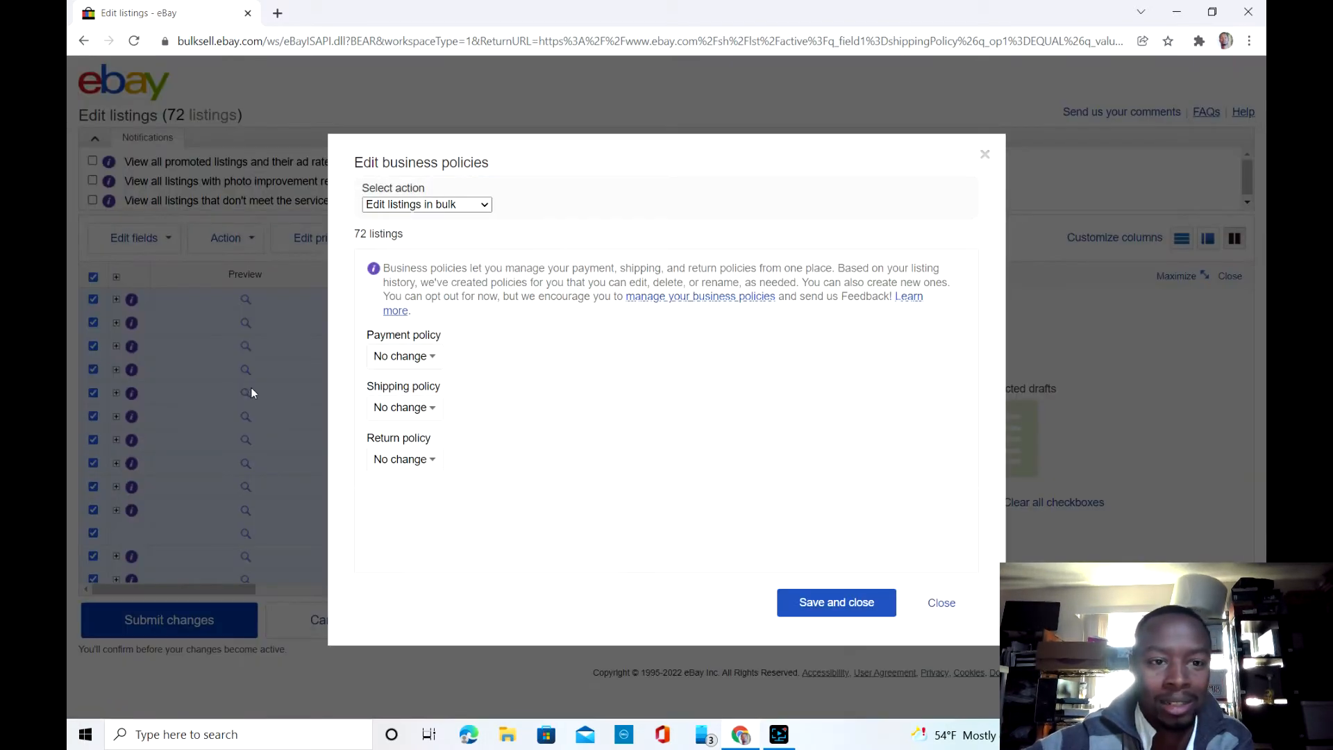
left_click(430, 409)
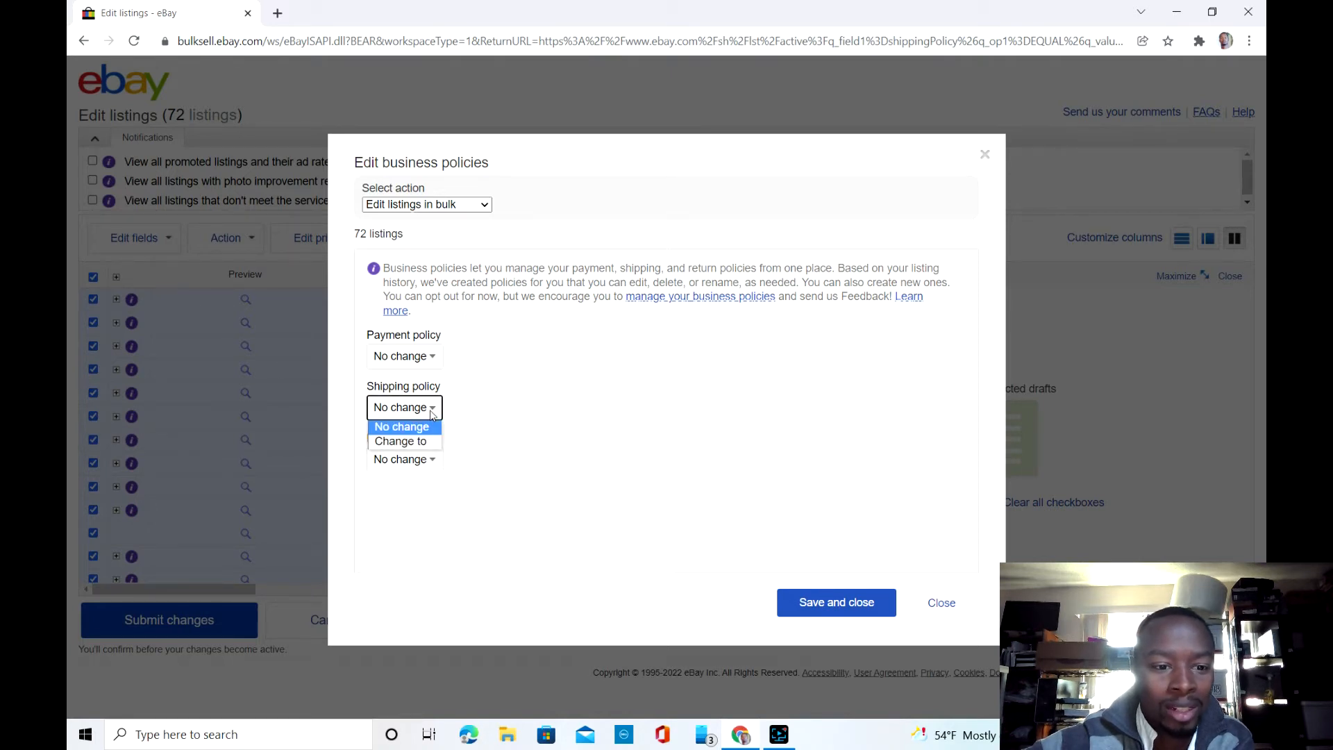
left_click(428, 442)
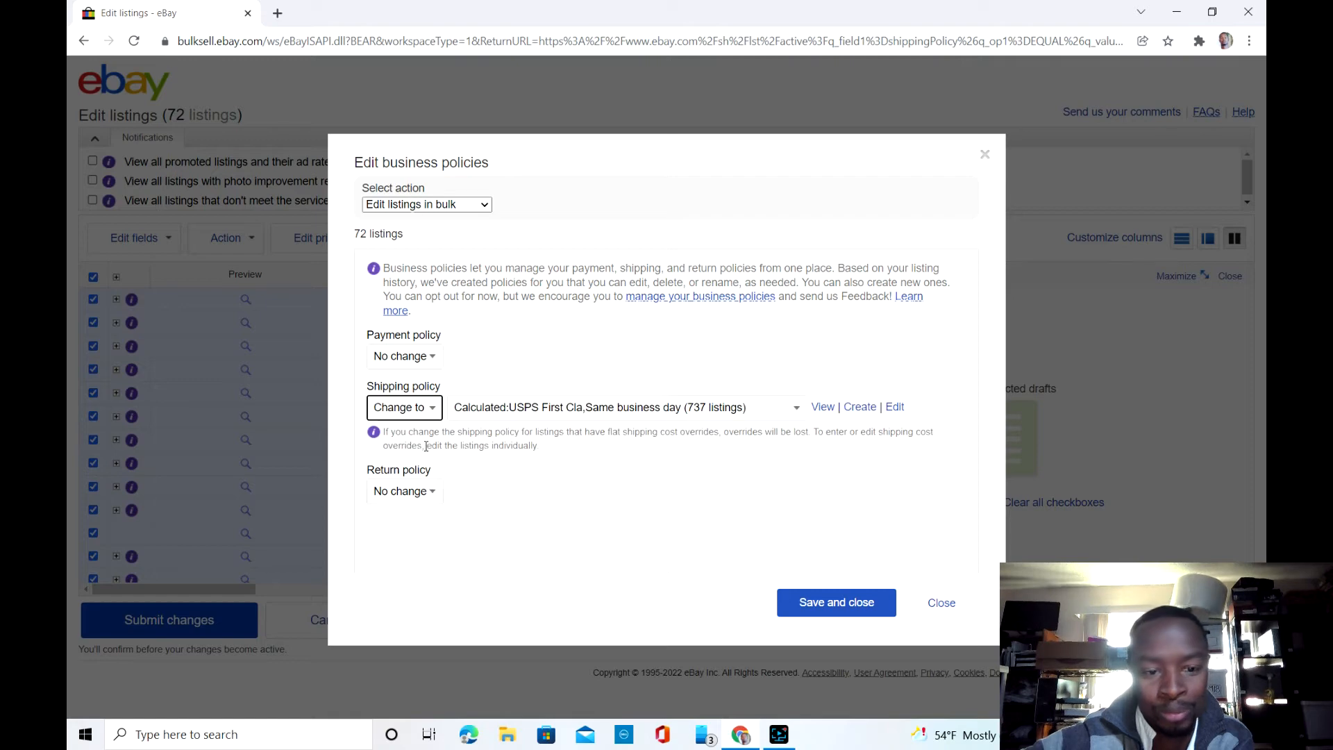
left_click(619, 418)
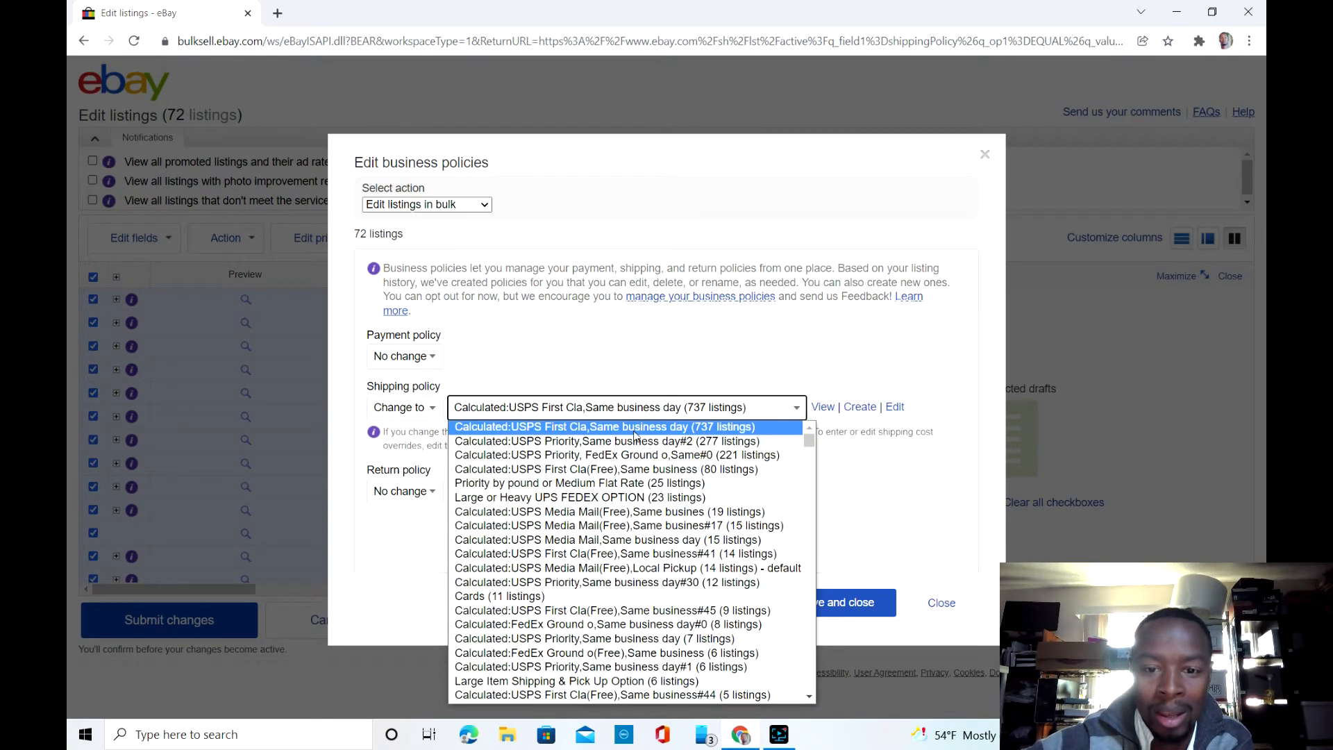
left_click(635, 431)
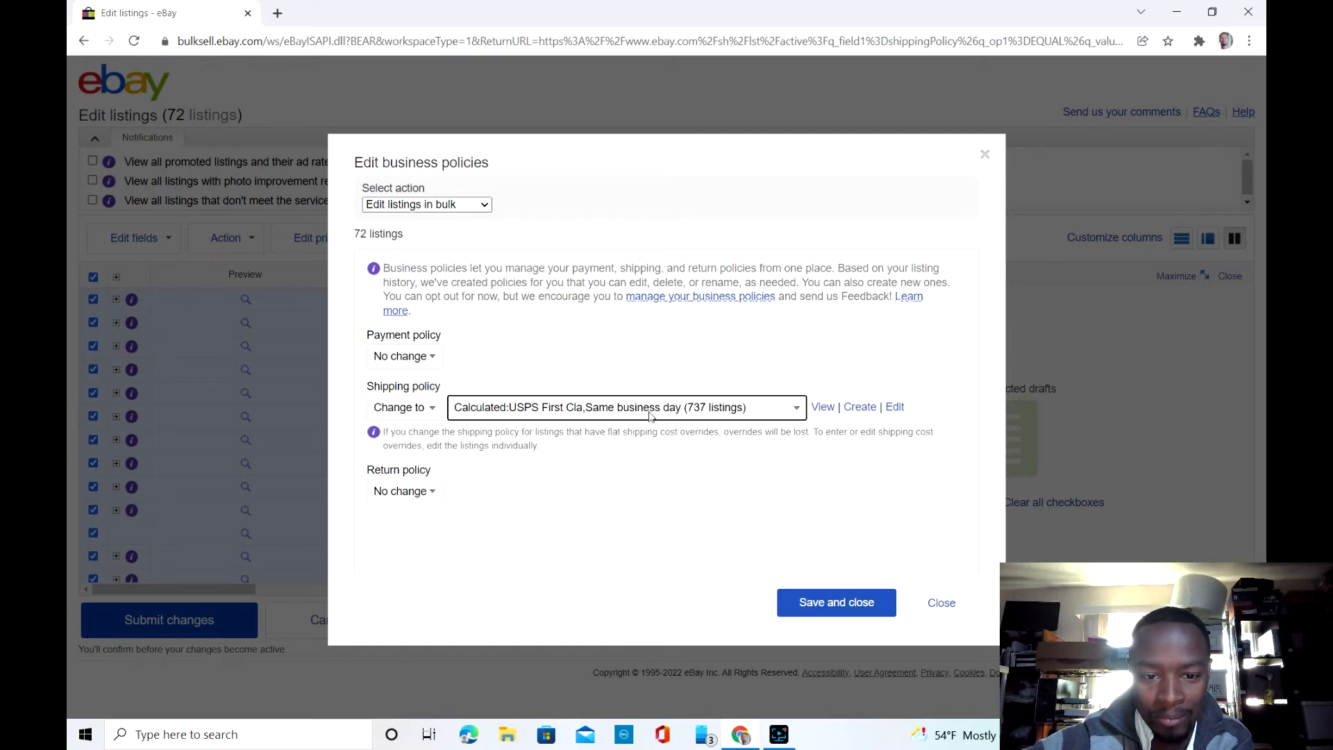
left_click(648, 411)
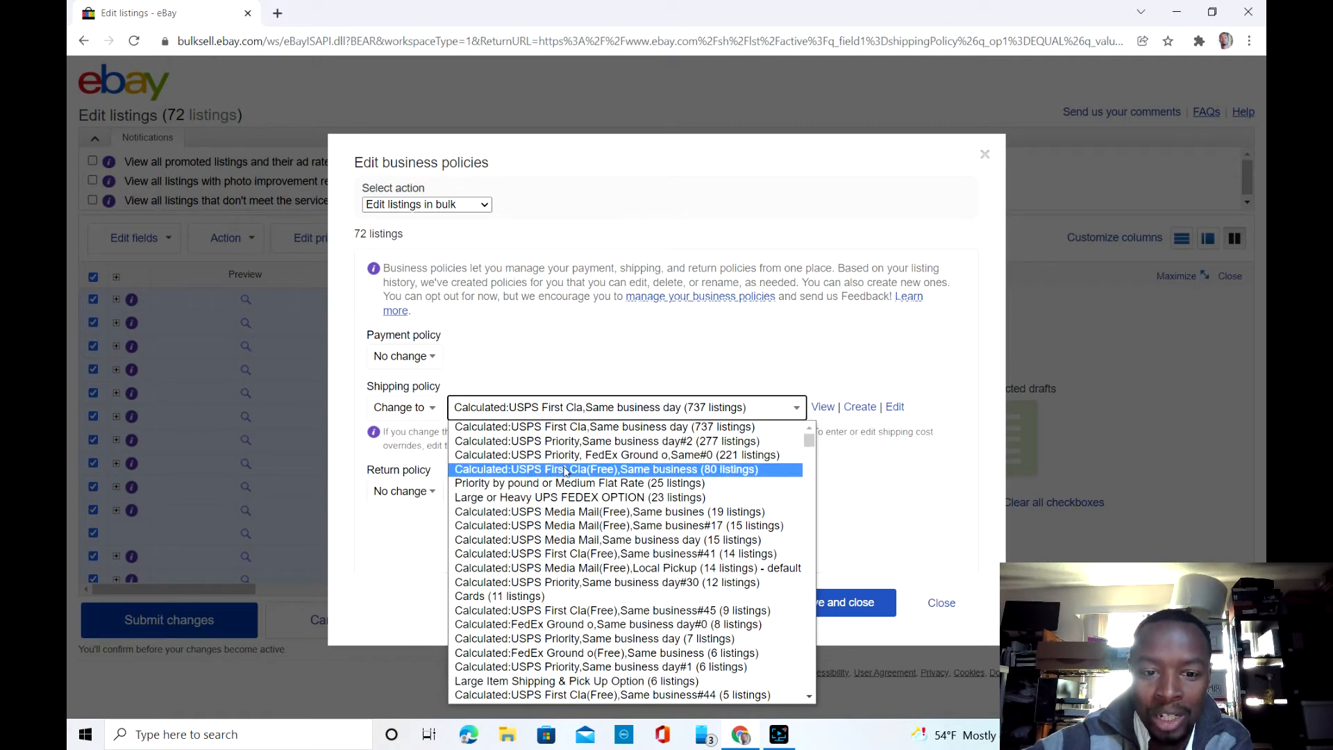
left_click(638, 428)
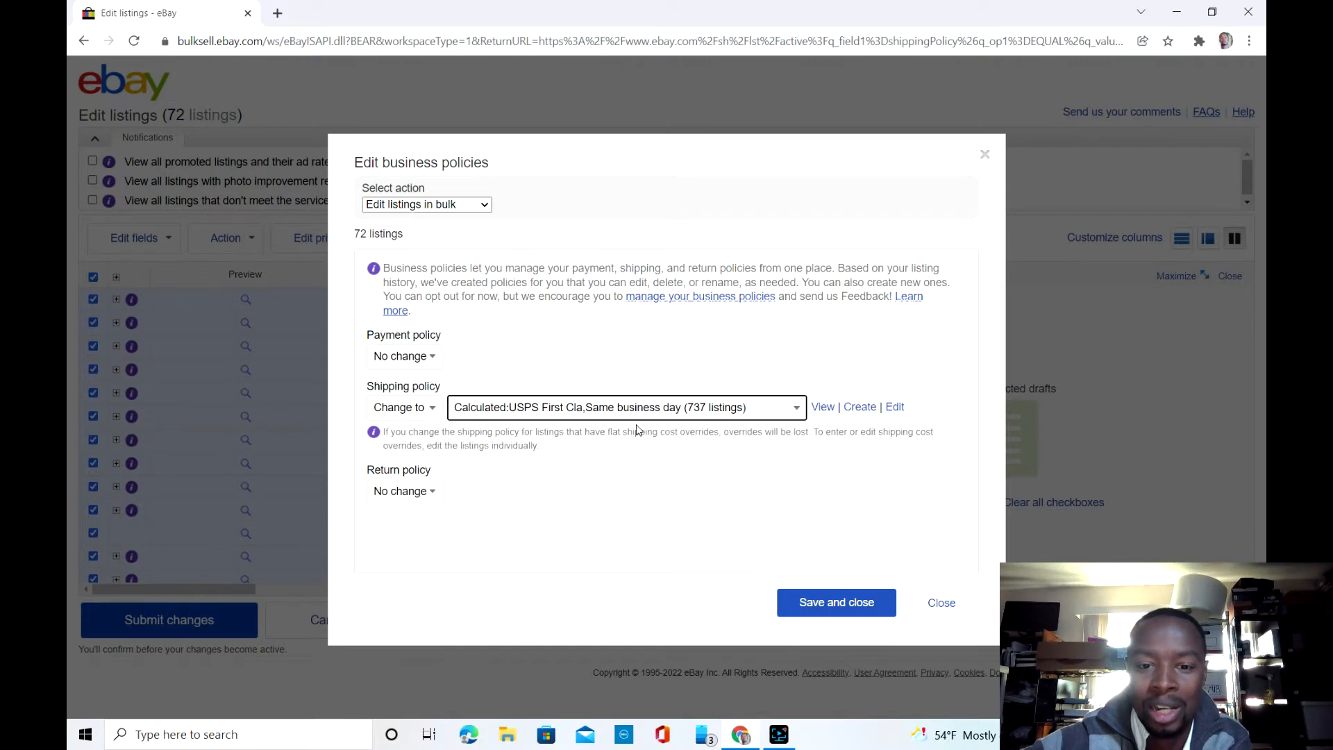
left_click(815, 615)
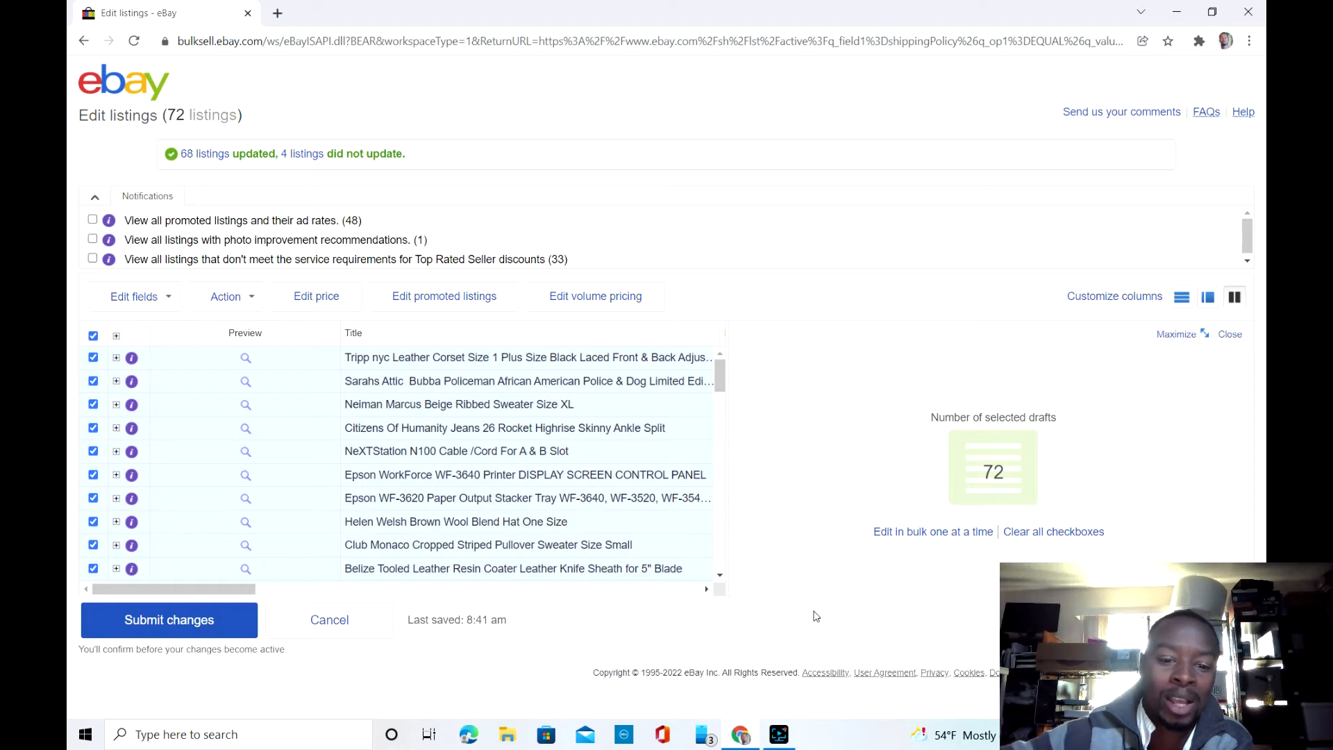
Step: Submit the bulk changes and confirm the submission
left_click(237, 630)
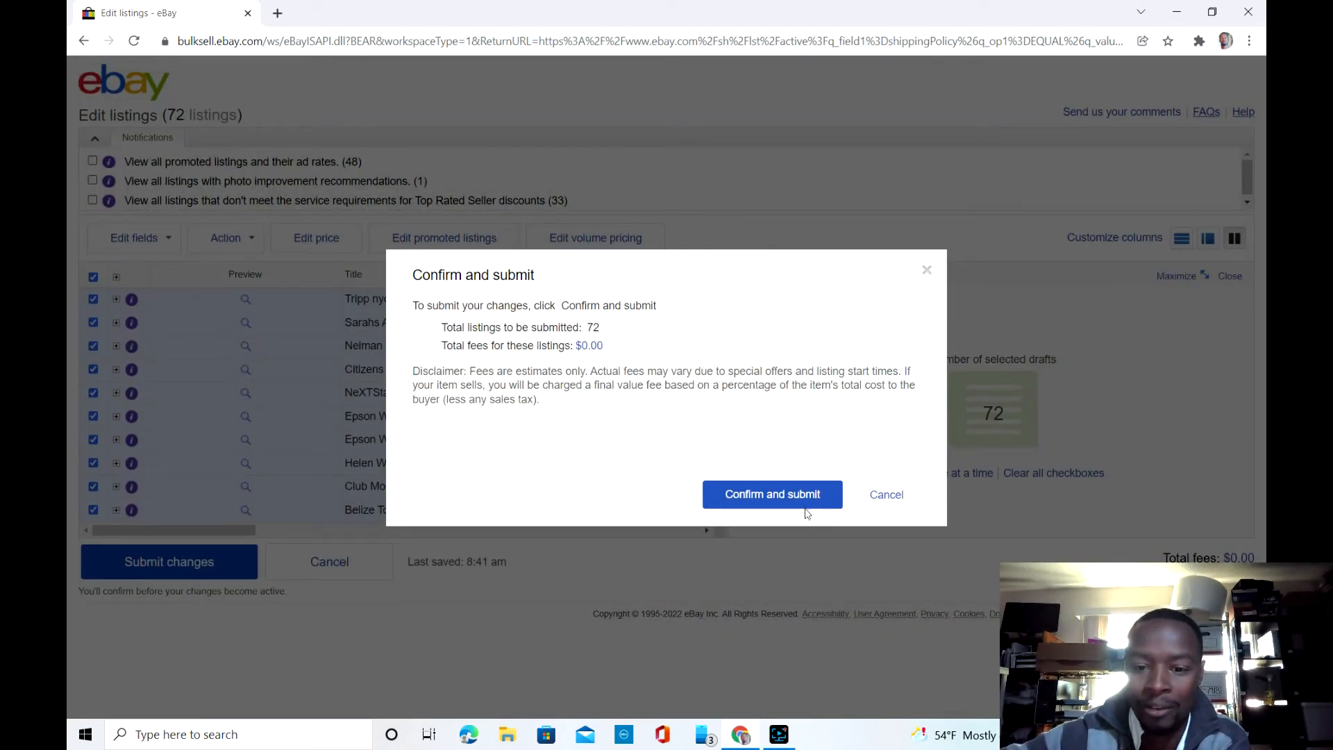
left_click(807, 501)
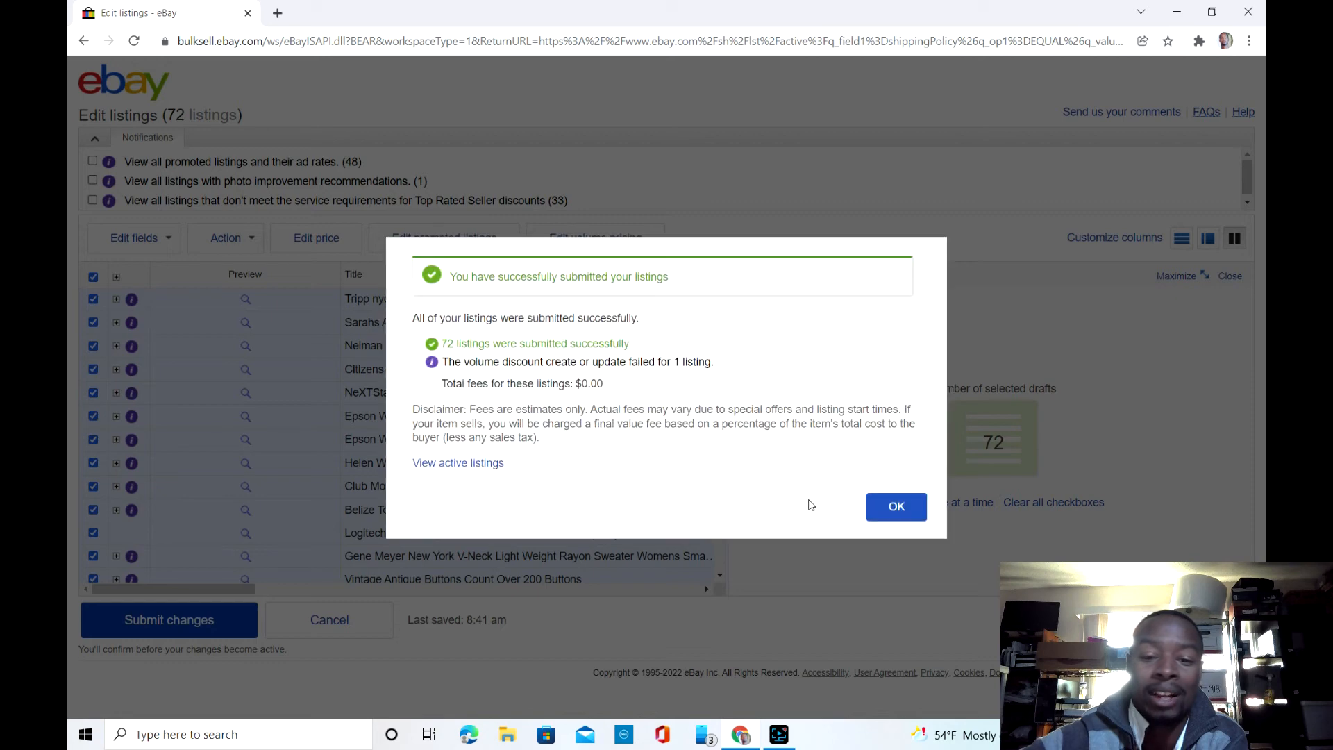
left_click(883, 516)
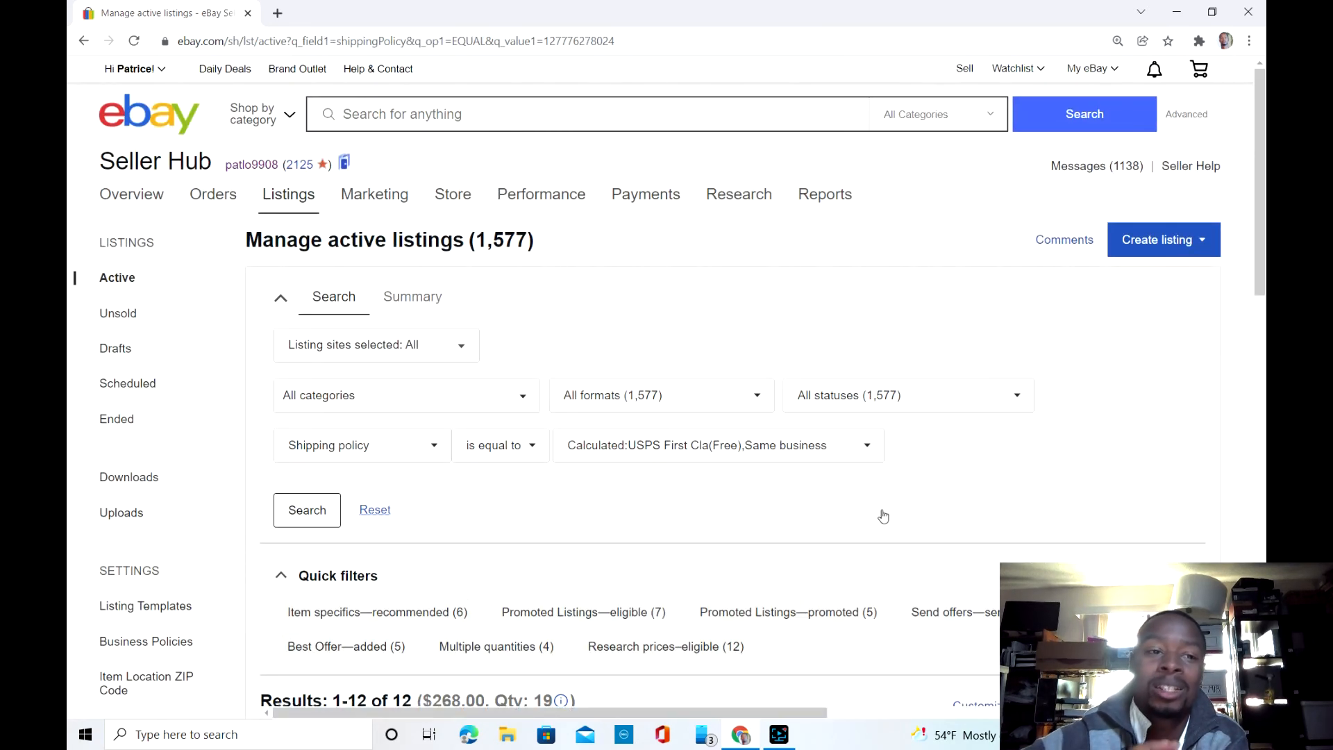
Step: Open the Seller Hub Overview page and scroll through its summary
scroll(882, 516, "down", 2)
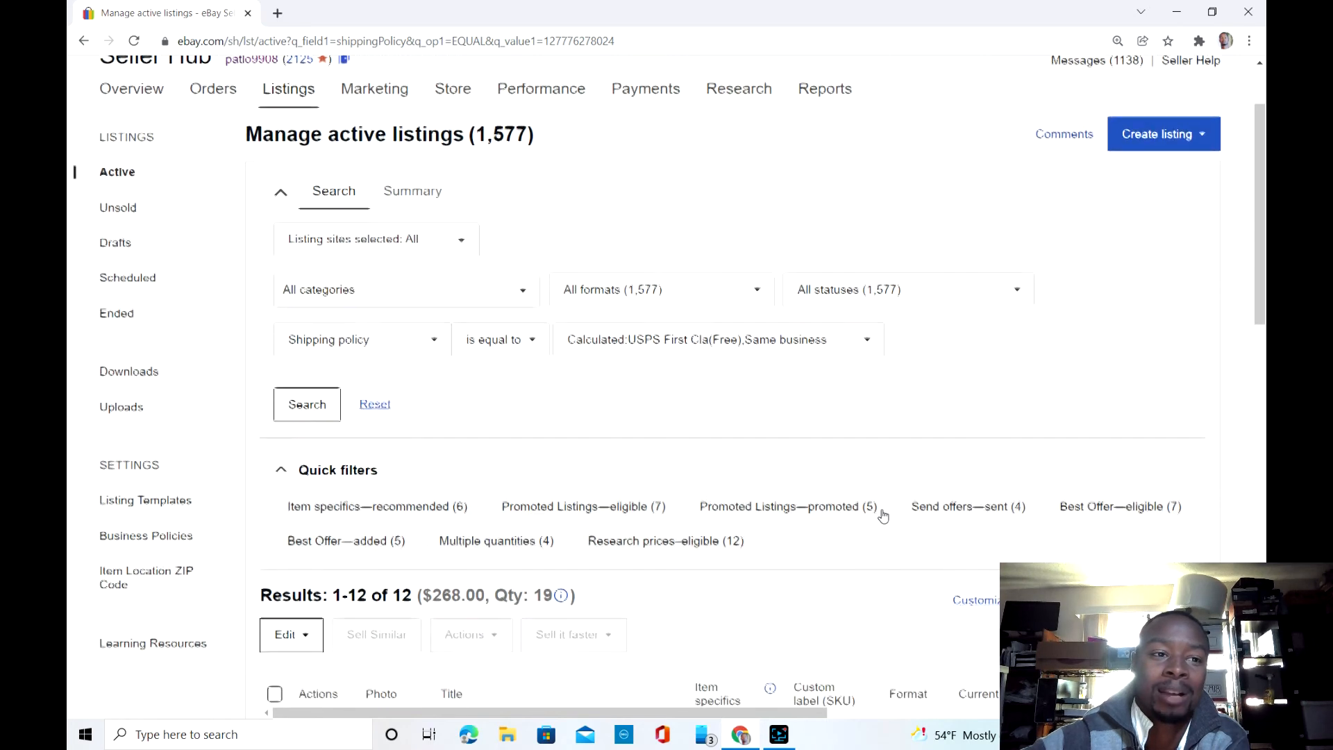
left_click(159, 82)
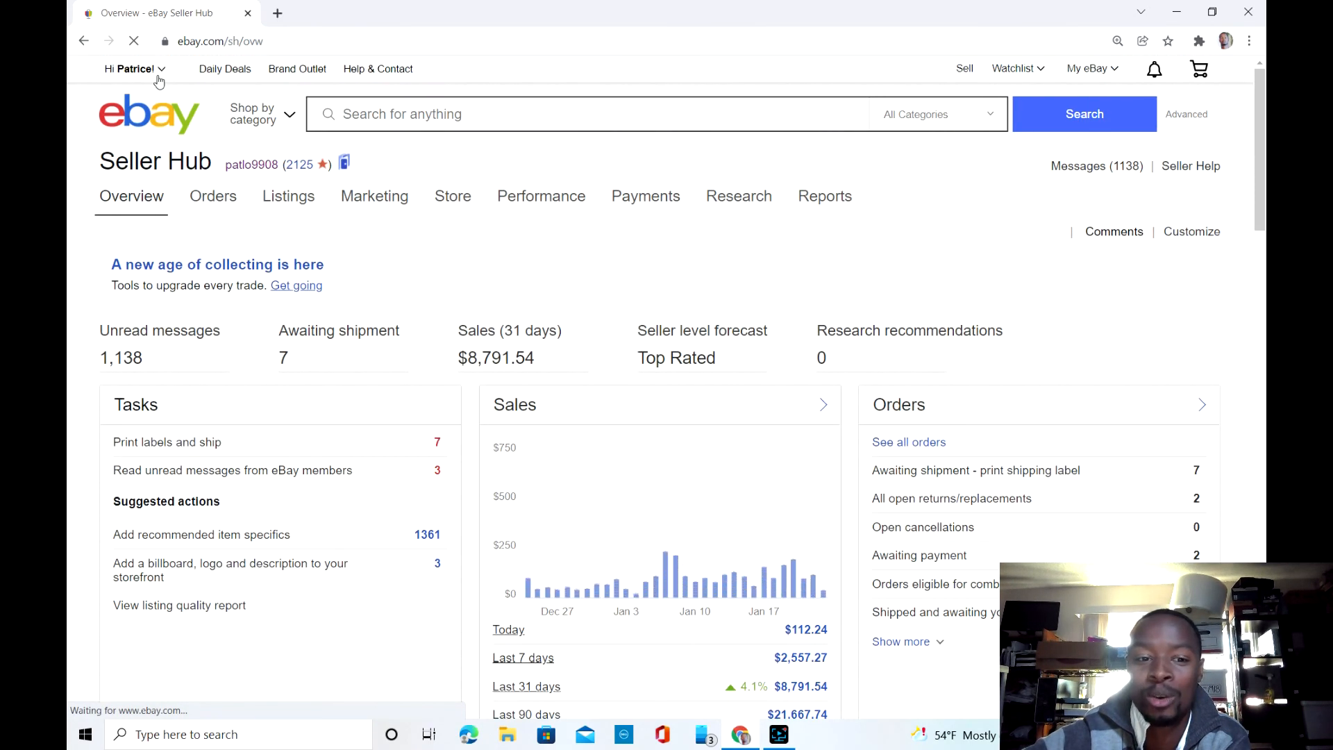
scroll(159, 82, "down", 1)
scroll(159, 81, "down", 2)
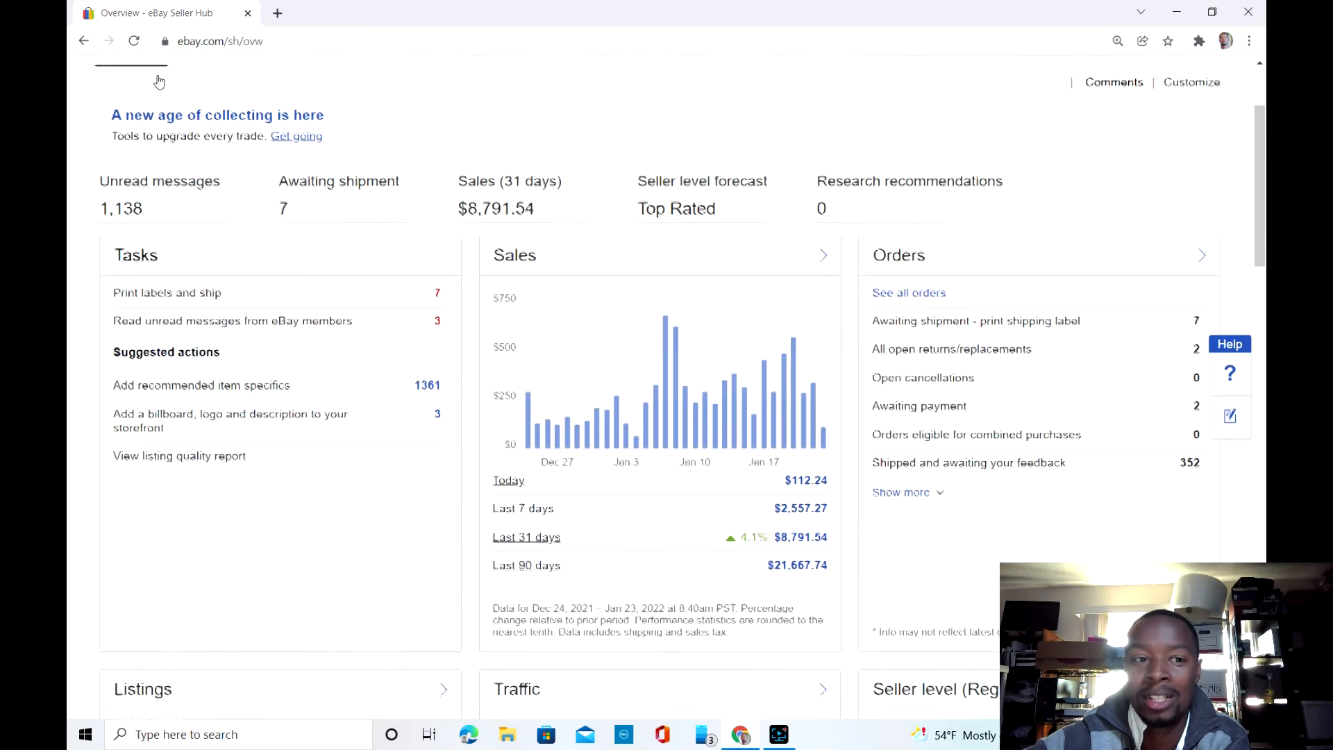